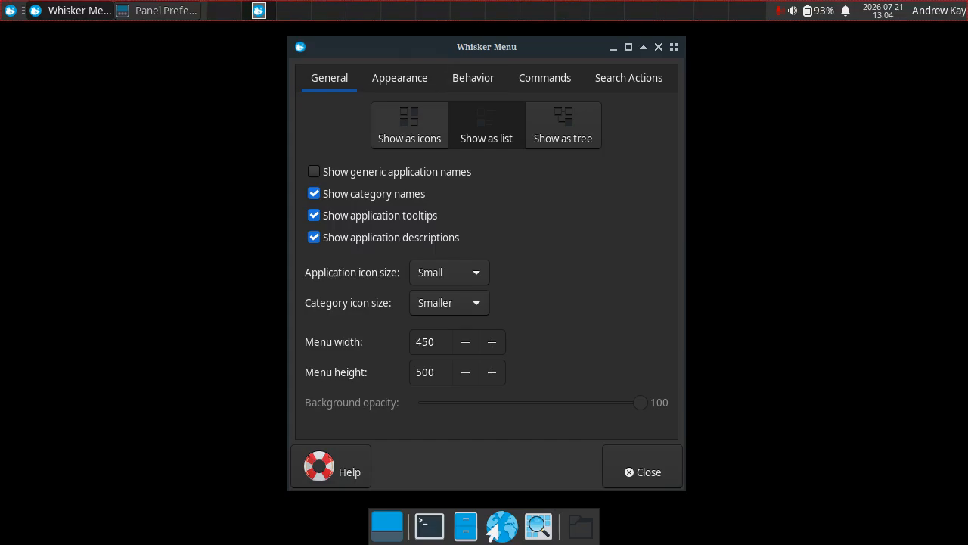
Step: Set the menu to show applications as icons and preview the result in the applications menu
left_click(409, 125)
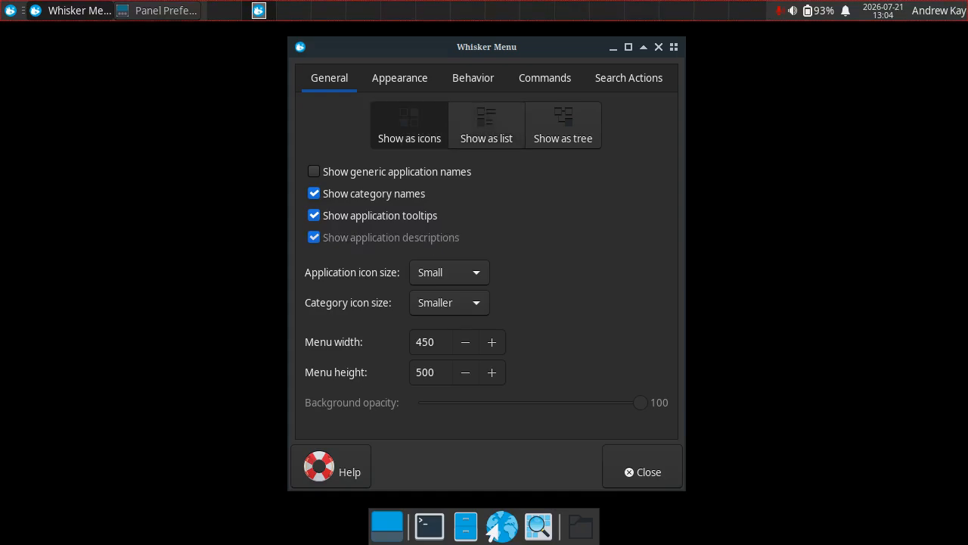
left_click(10, 10)
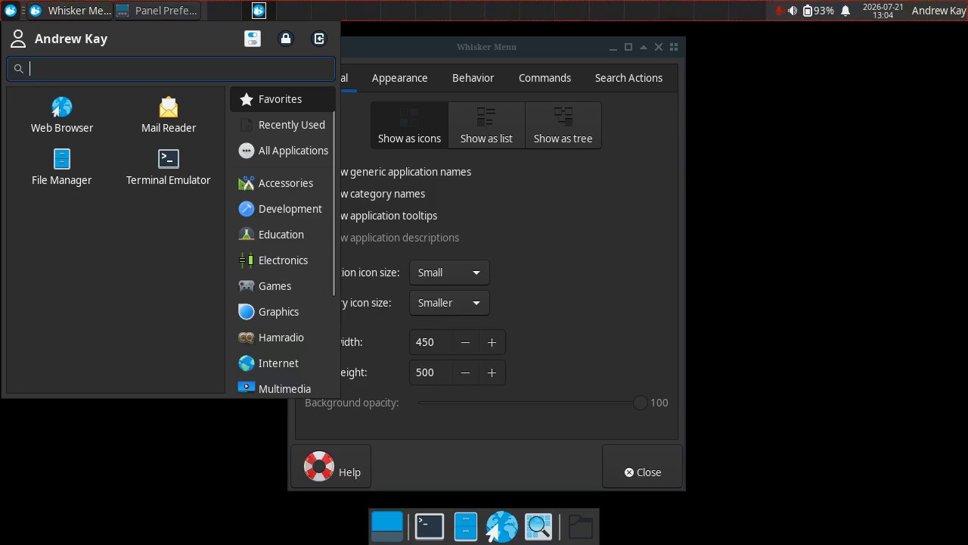
key("Escape")
Step: Set the menu to show applications as a list and preview the result in the applications menu
left_click(486, 125)
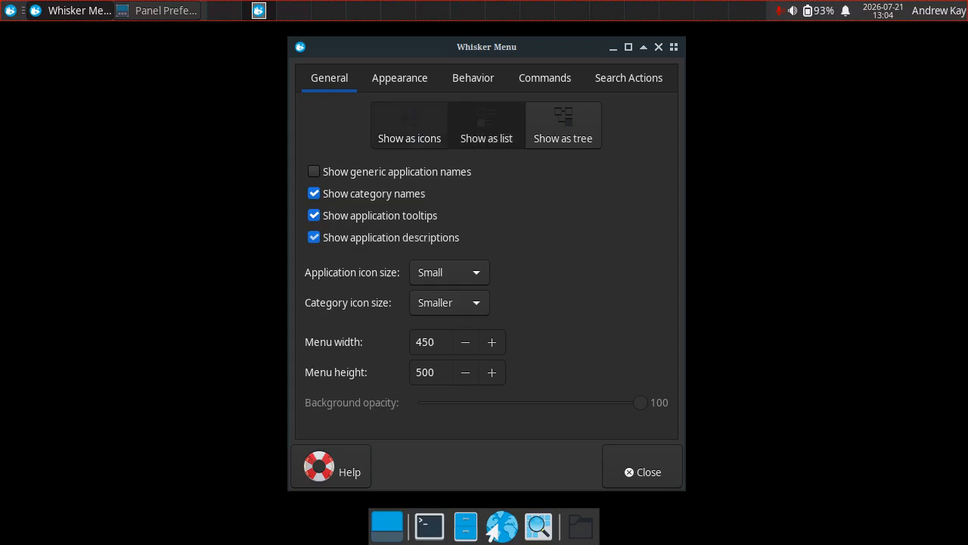
key("super")
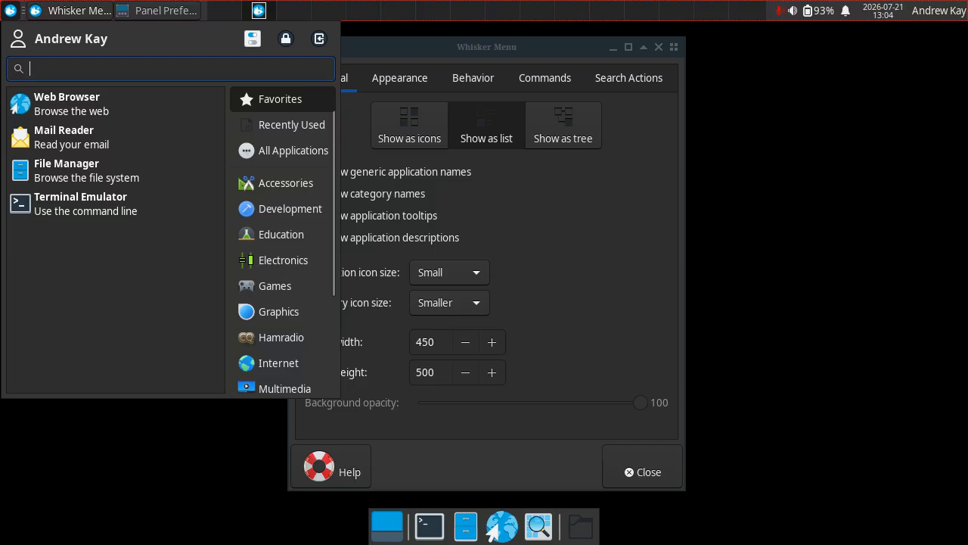
key("Escape")
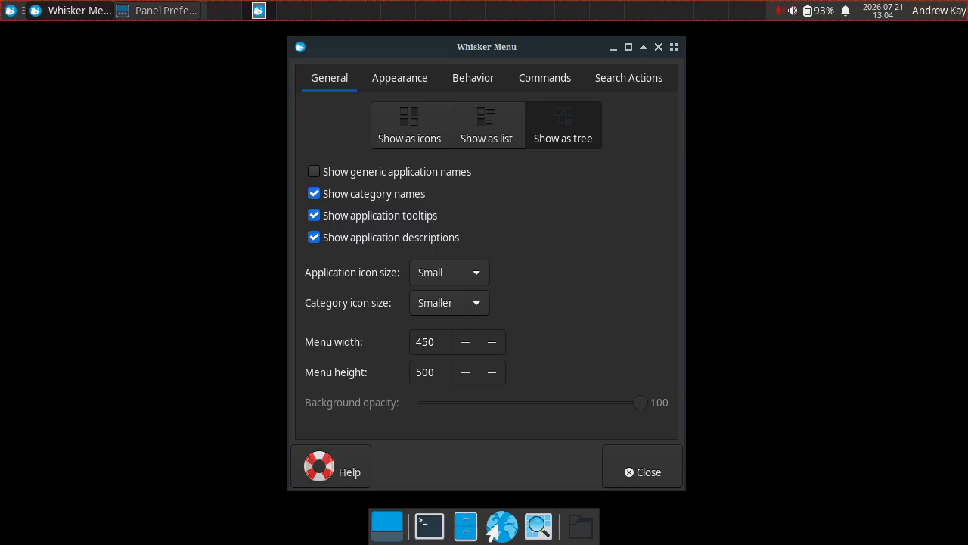
Step: Browse the All Applications, Accessories and Recently Used categories of the applications menu in its tree layout
key("super")
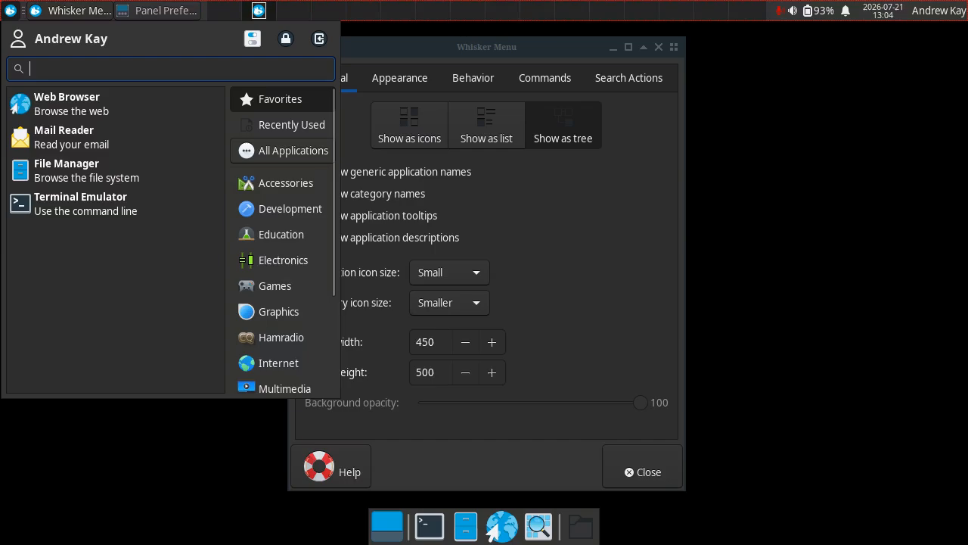
left_click(281, 151)
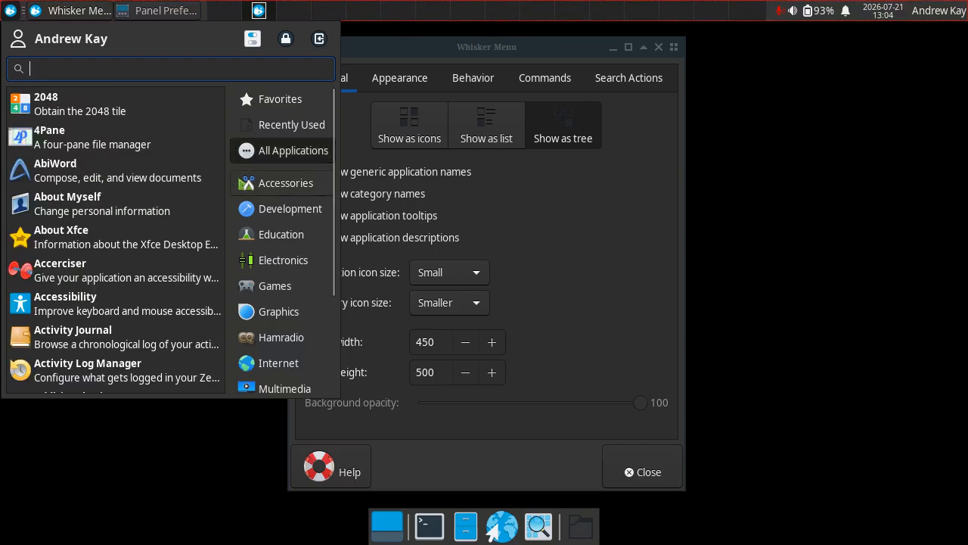
scroll(282, 174, "down", 3)
scroll(282, 177, "up", 3)
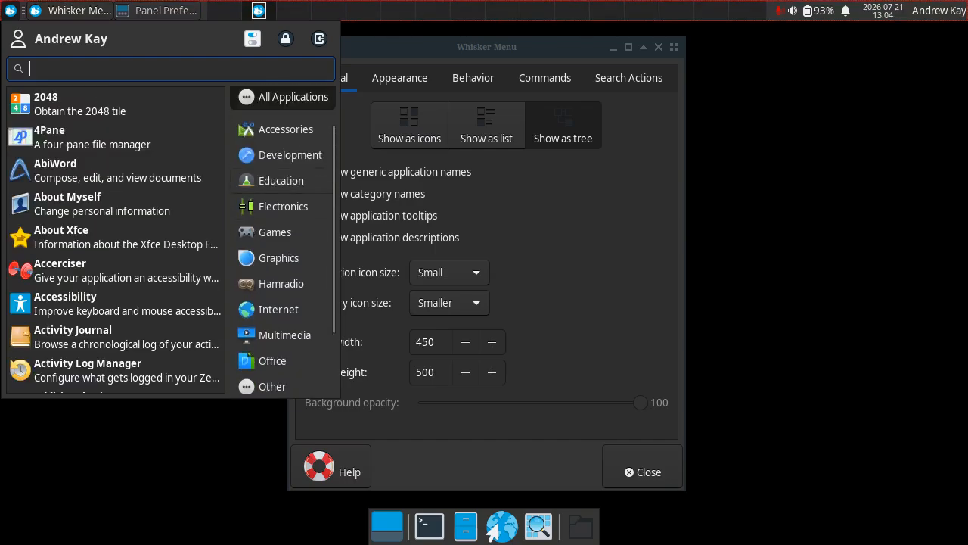
left_click(282, 183)
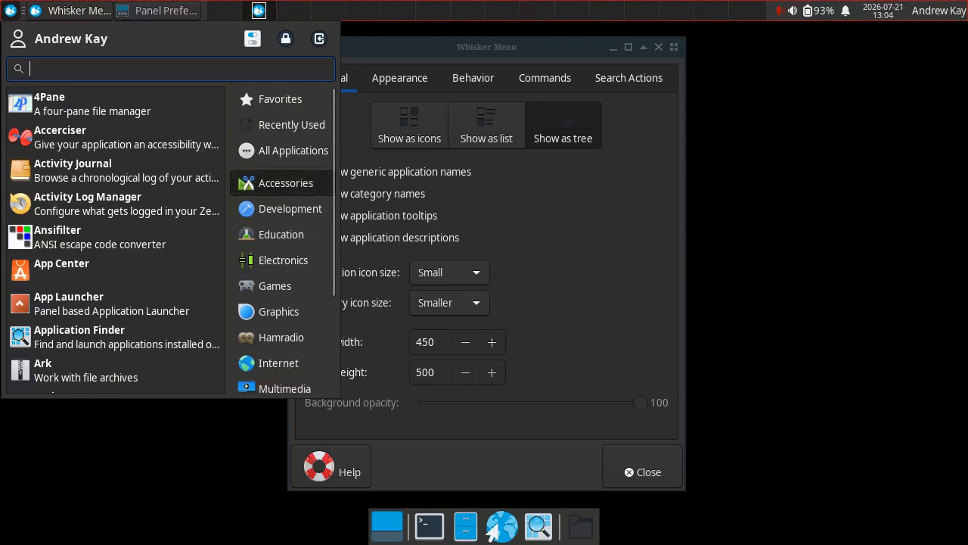
left_click(281, 125)
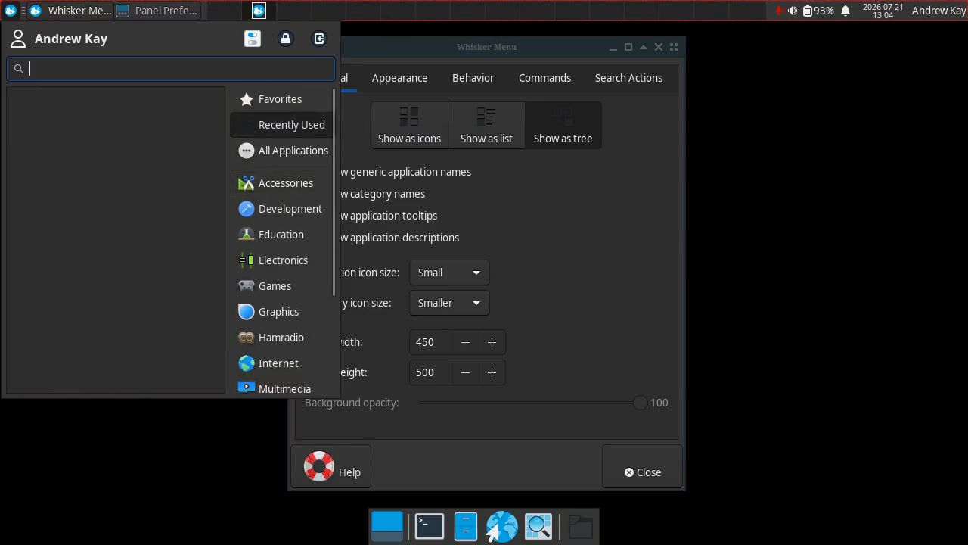
key("Escape")
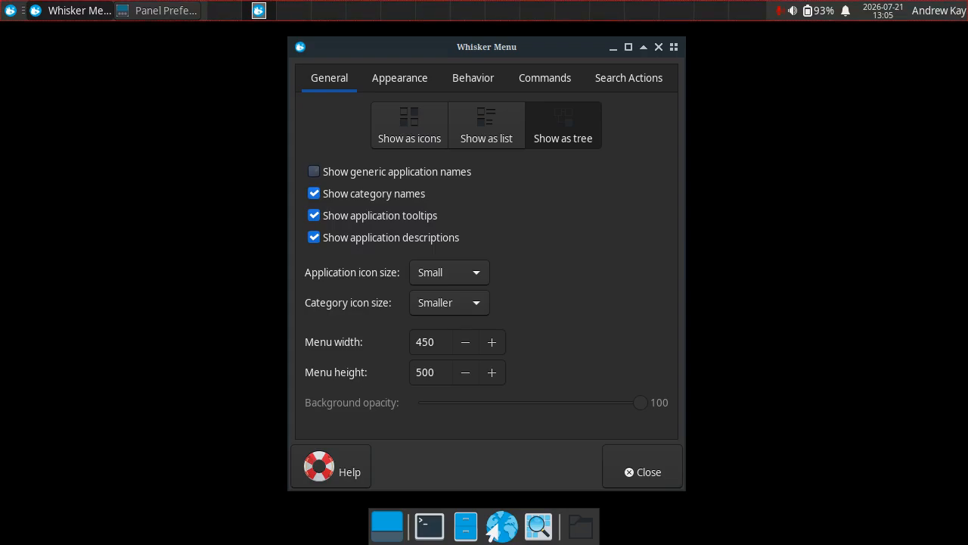
Step: Enable generic application names and check how the Development and Graphics categories list their applications
left_click(314, 171)
left_click(10, 10)
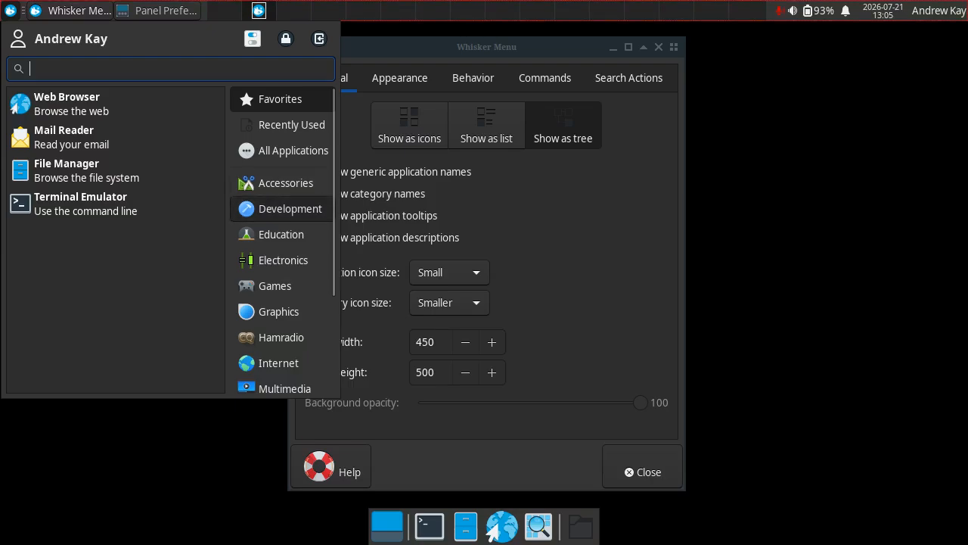
left_click(290, 208)
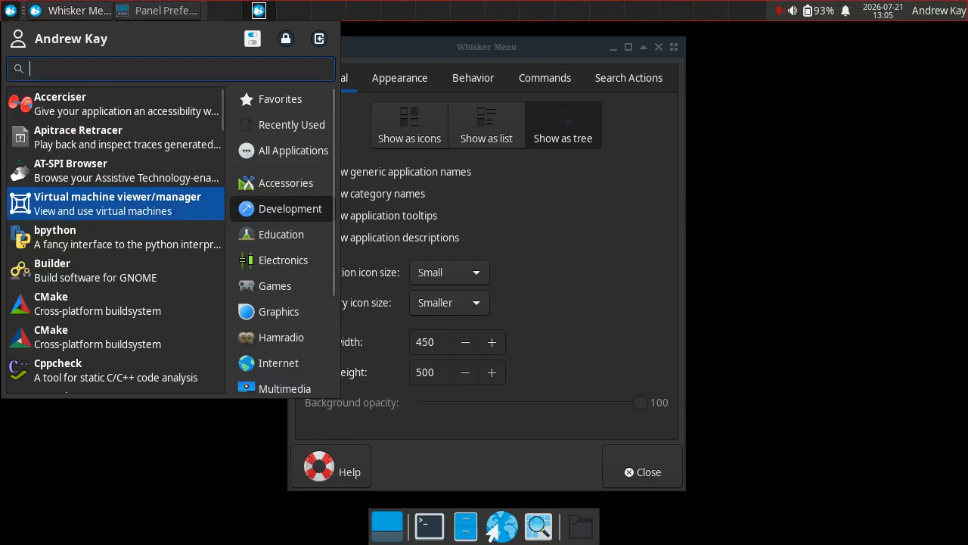
scroll(114, 200, "down", 1)
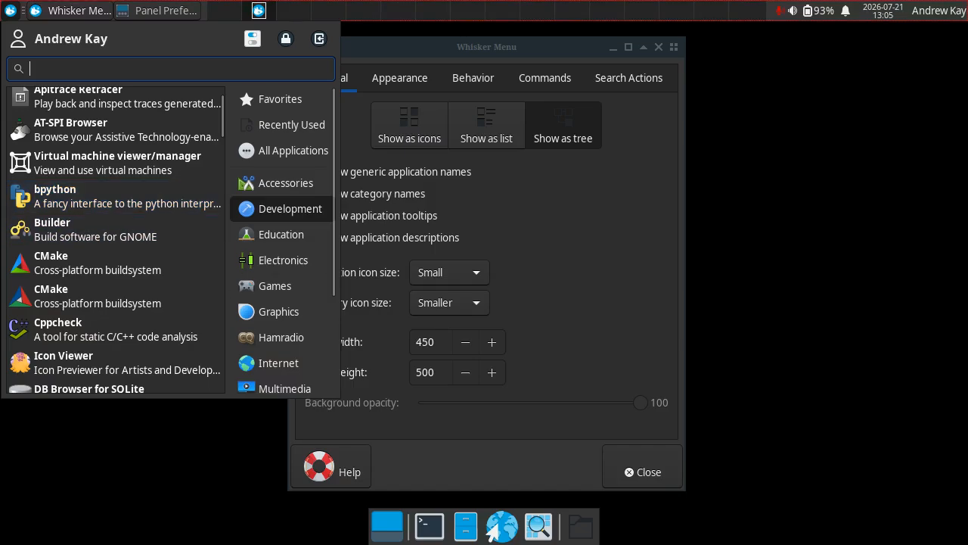
left_click(279, 311)
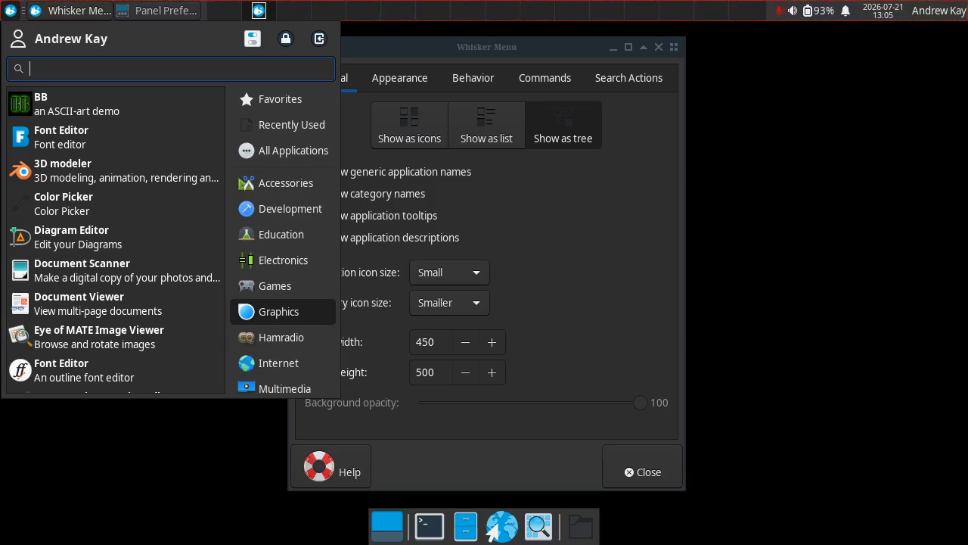
Step: Search the applications menu for "blender", clear the search, and look through the Graphics applications
type("blender")
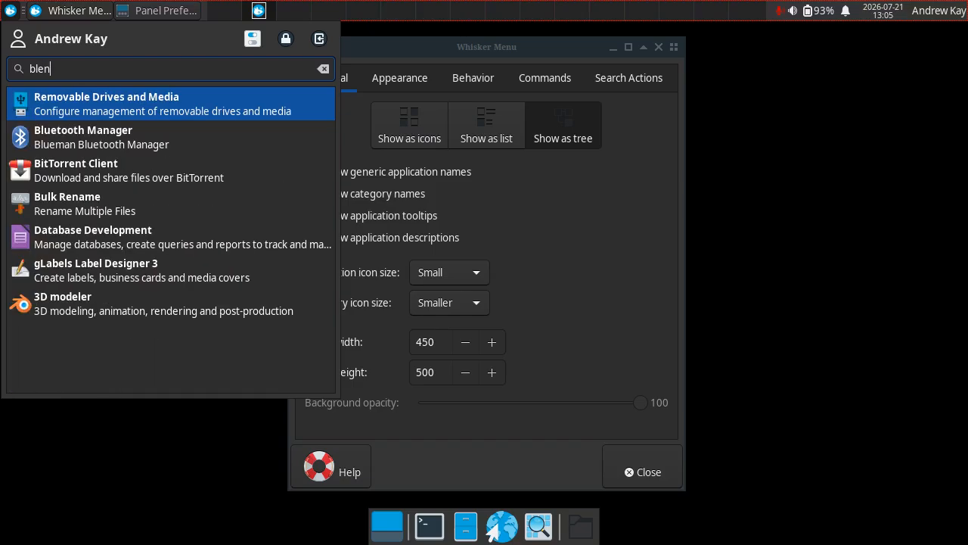
key("BackSpace")
key("BackSpace")
key("BackSpace")
key("BackSpace")
key("BackSpace")
key("BackSpace")
key("BackSpace")
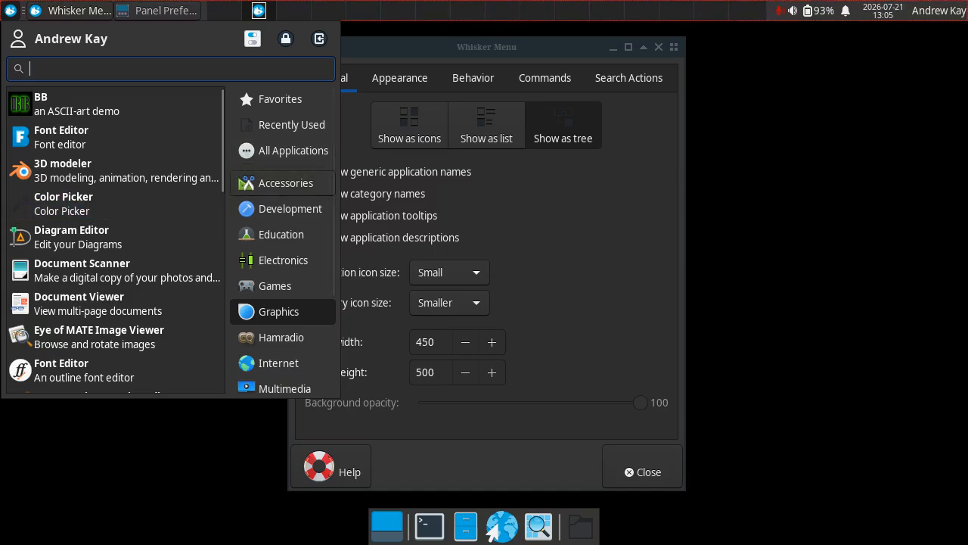
scroll(113, 242, "down", 5)
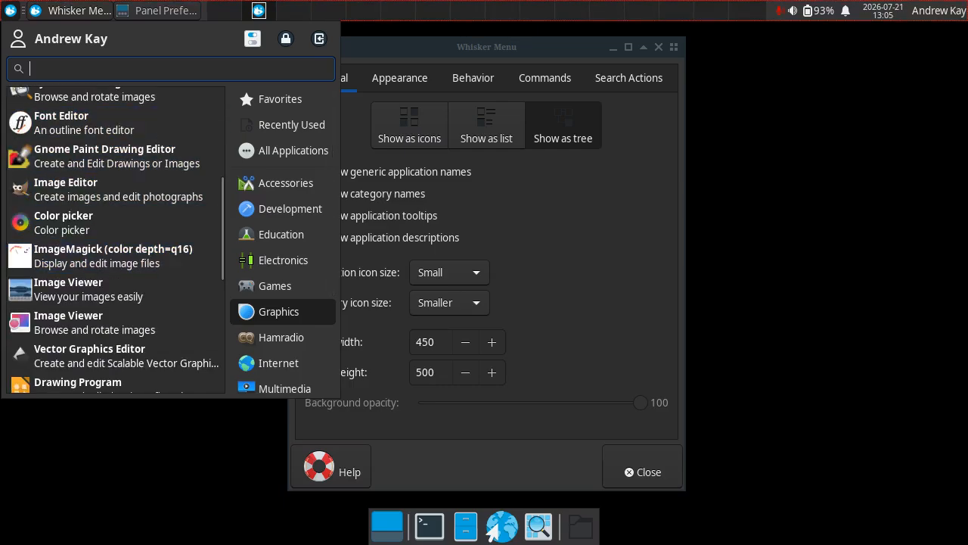
left_click(11, 10)
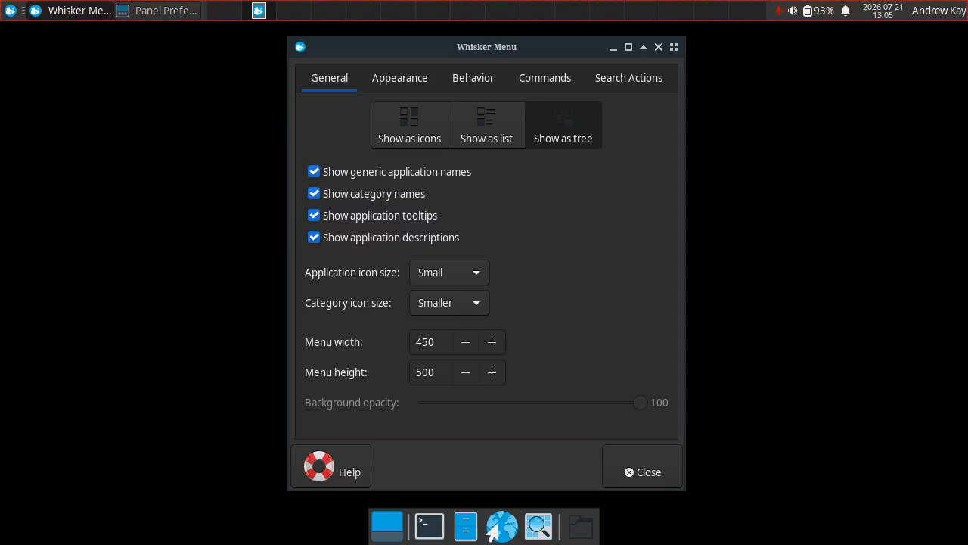
Step: Turn off generic application names, and preview the menu with category names hidden before re-enabling them
left_click(314, 171)
left_click(313, 193)
key("super")
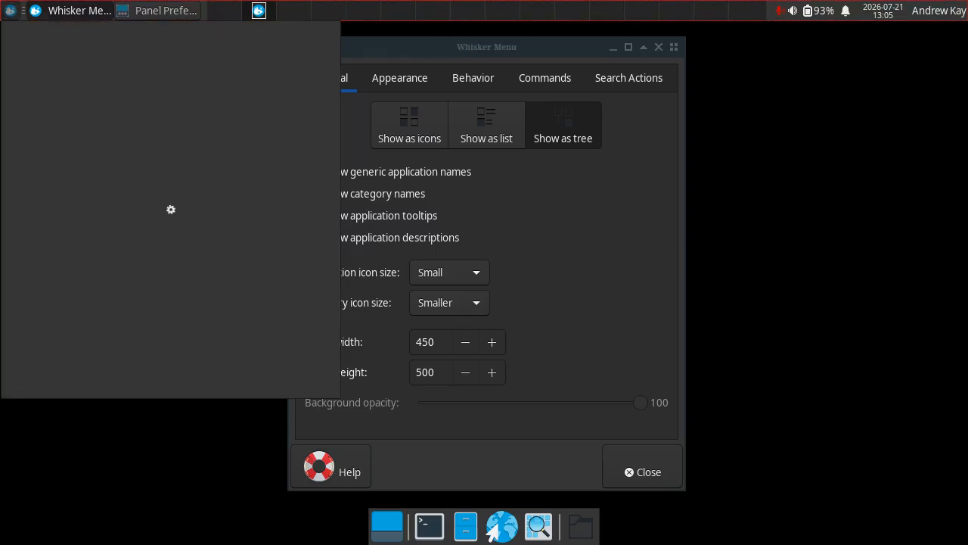
key("Escape")
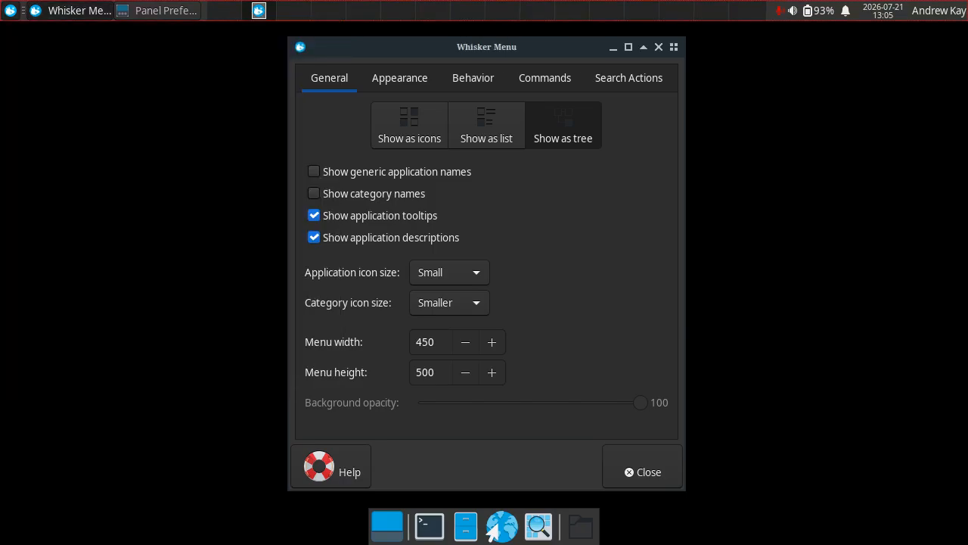
key("space")
Step: View the available sizes for application icons and category icons, leaving both settings as they are
key("space")
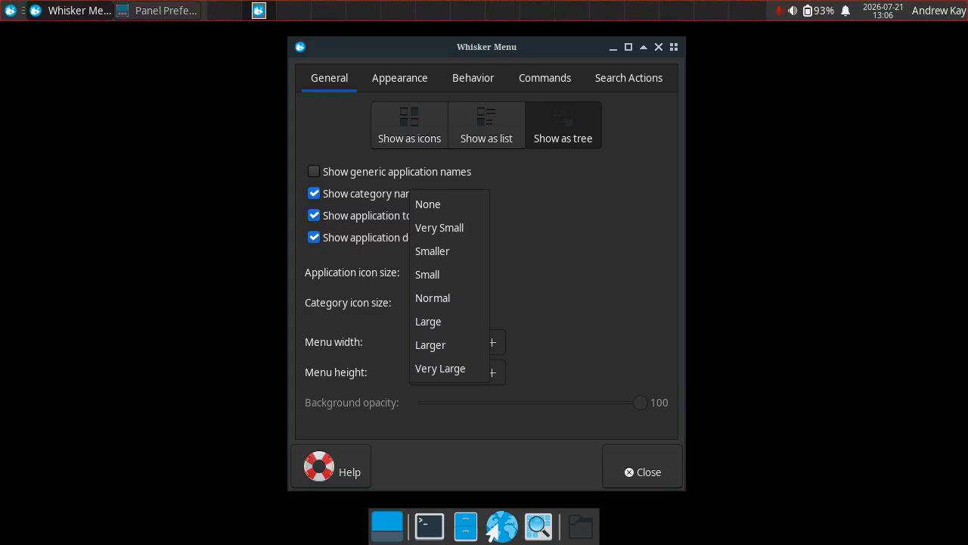
key("Escape")
key("Tab")
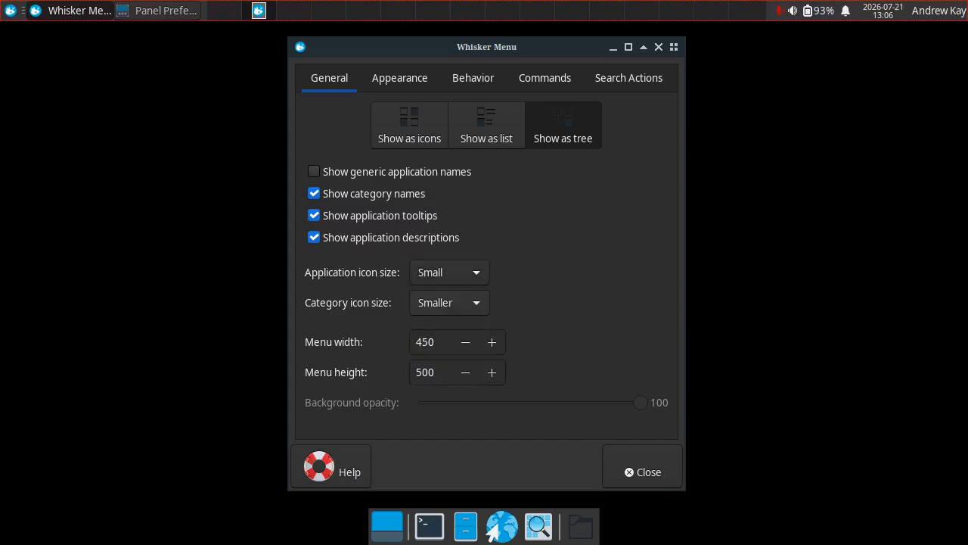
key("space")
key("Escape")
Step: In the appearance settings, position the categories horizontally and preview the applications menu
left_click(400, 78)
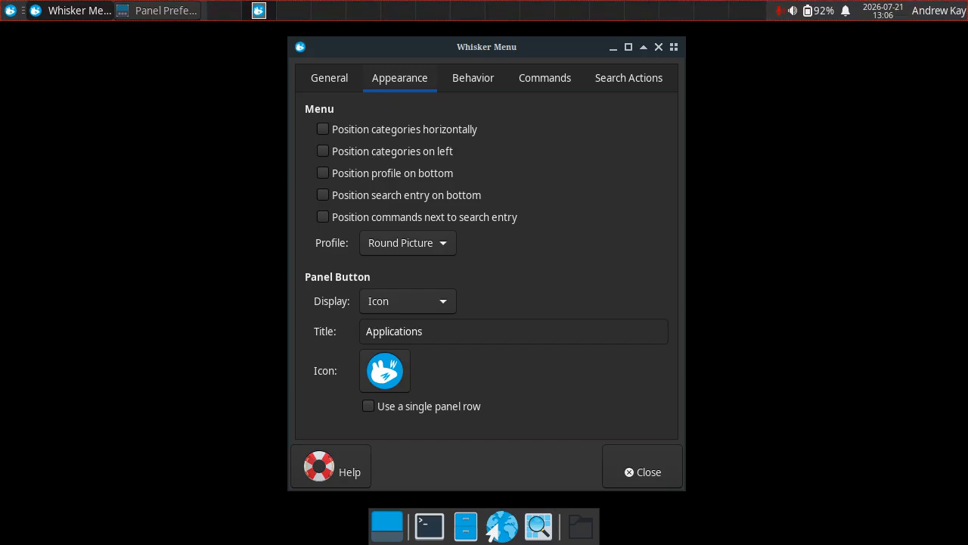
left_click(323, 129)
left_click(10, 11)
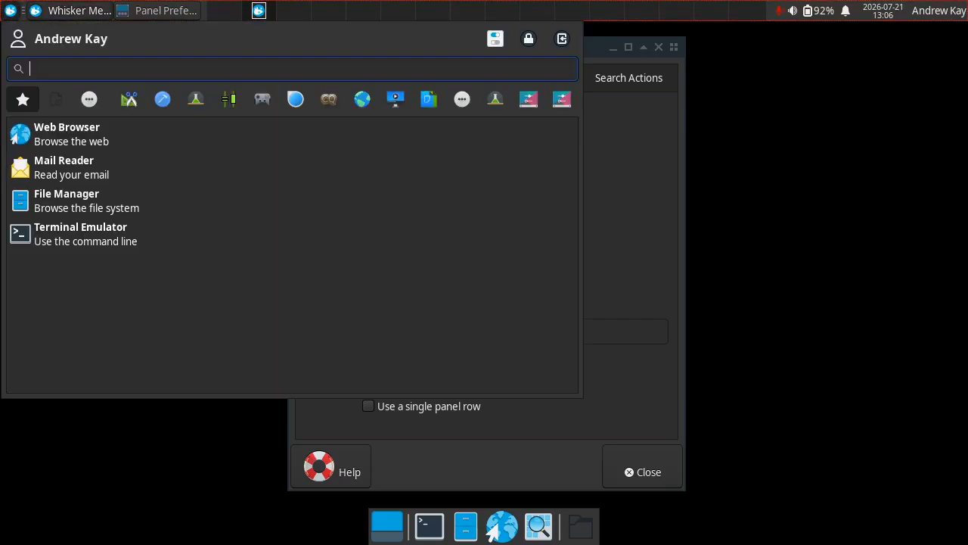
key("Escape")
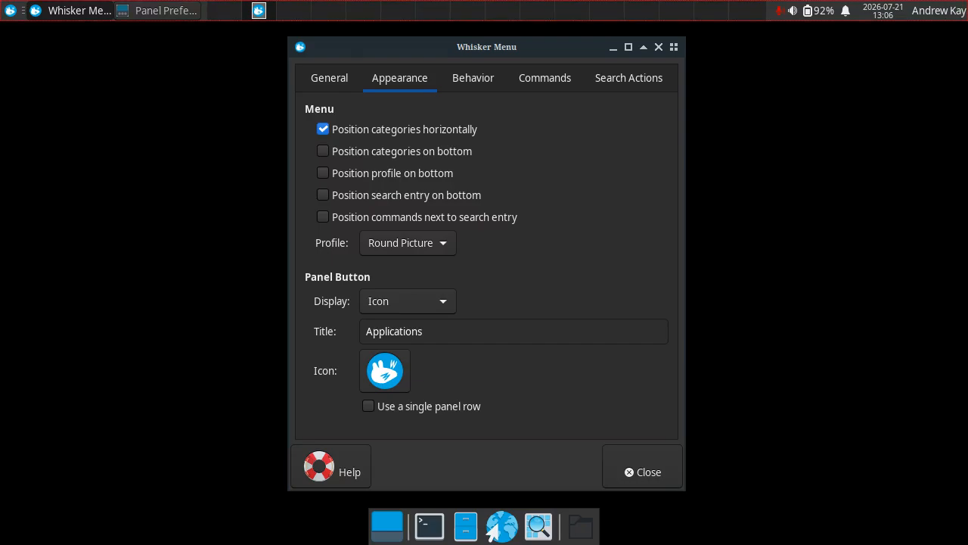
Step: Position the horizontal categories on the bottom, preview the menu, and turn the bottom placement back off
key("space")
key("Tab")
key("space")
key("shift+Tab")
key("space")
key("super")
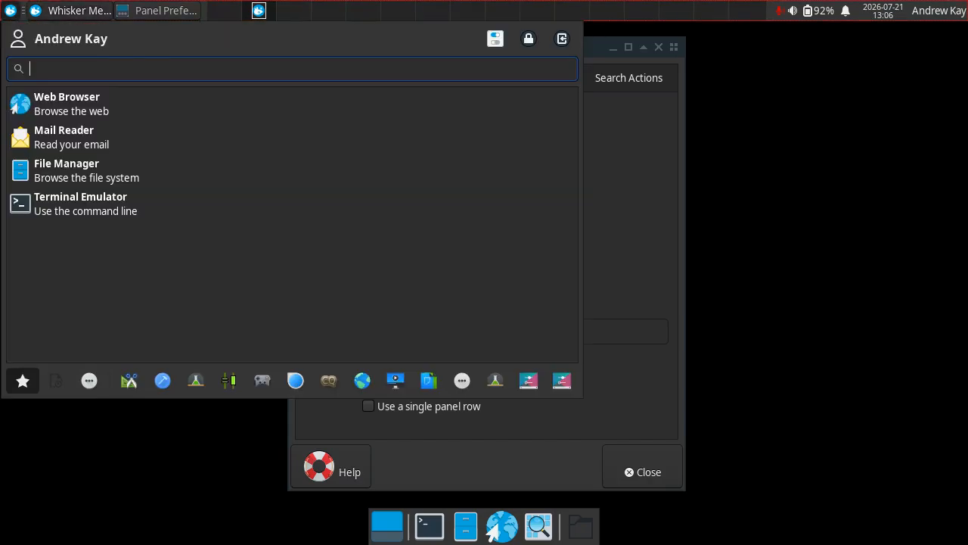
key("Escape")
key("space")
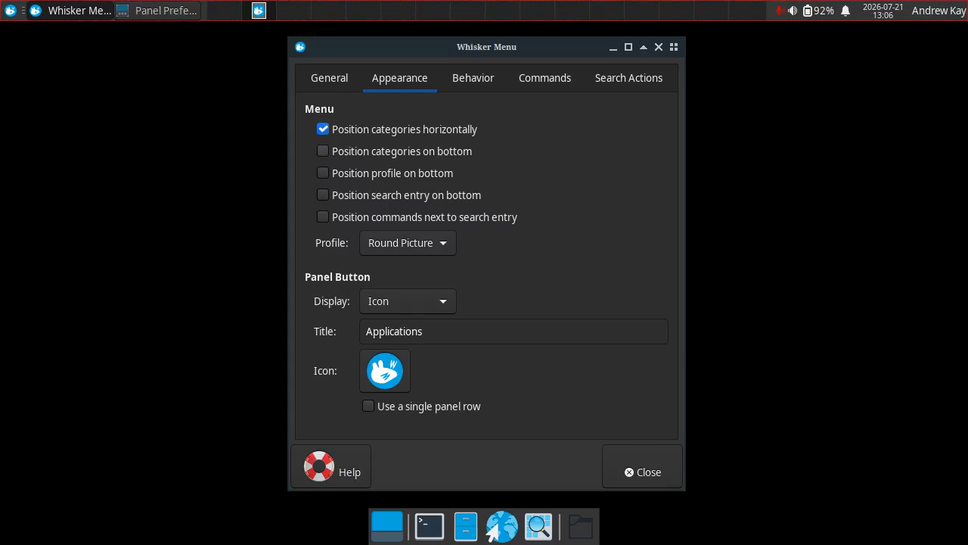
Step: Replace the horizontal categories with the profile positioned on the bottom, preview the menu, and turn the profile option back off
key("space")
key("space")
key("super")
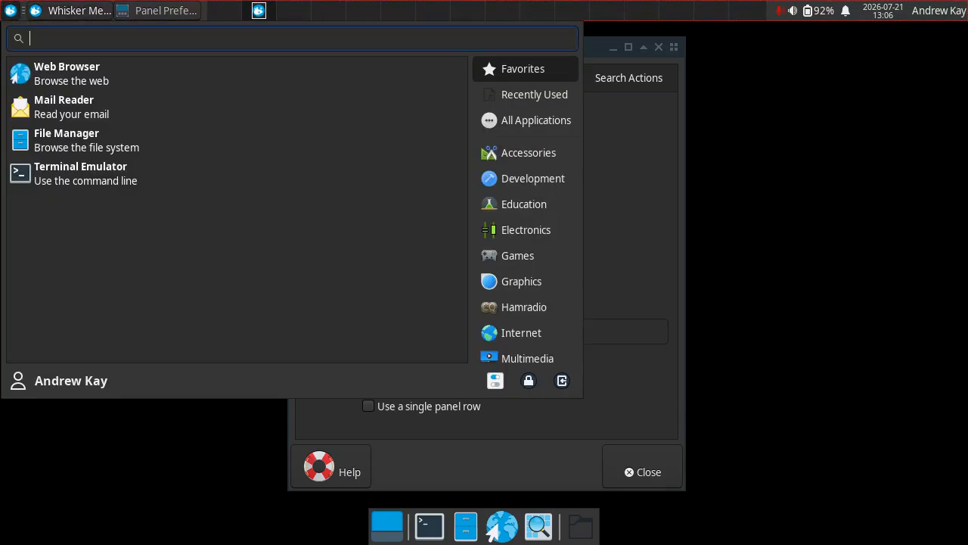
key("Escape")
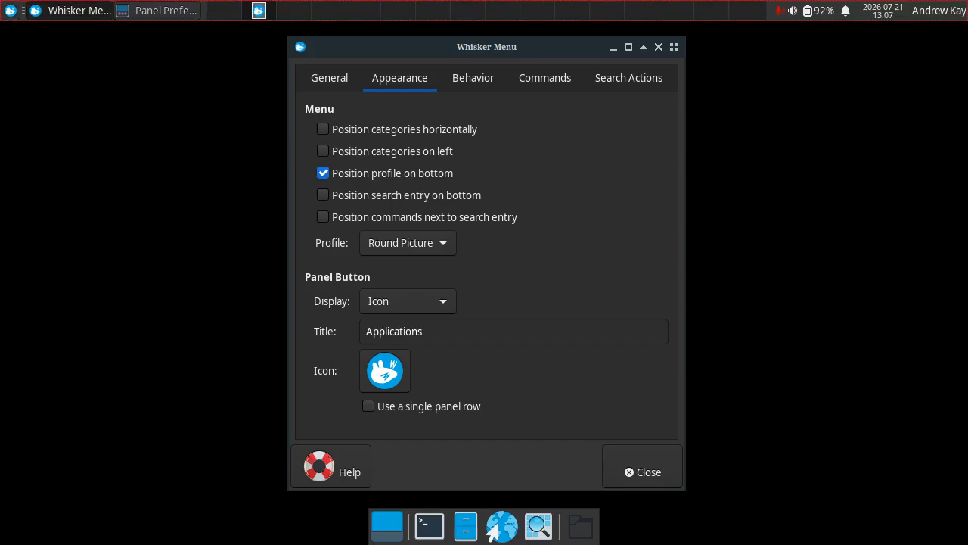
key("space")
Step: Position the search entry on the bottom, preview the menu, and turn the option back off
key("Tab")
key("space")
key("super")
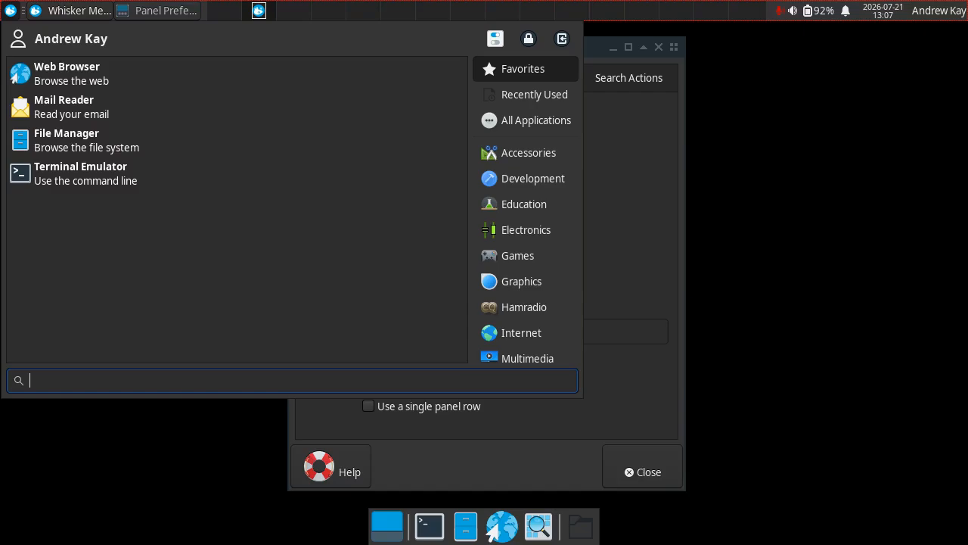
key("Escape")
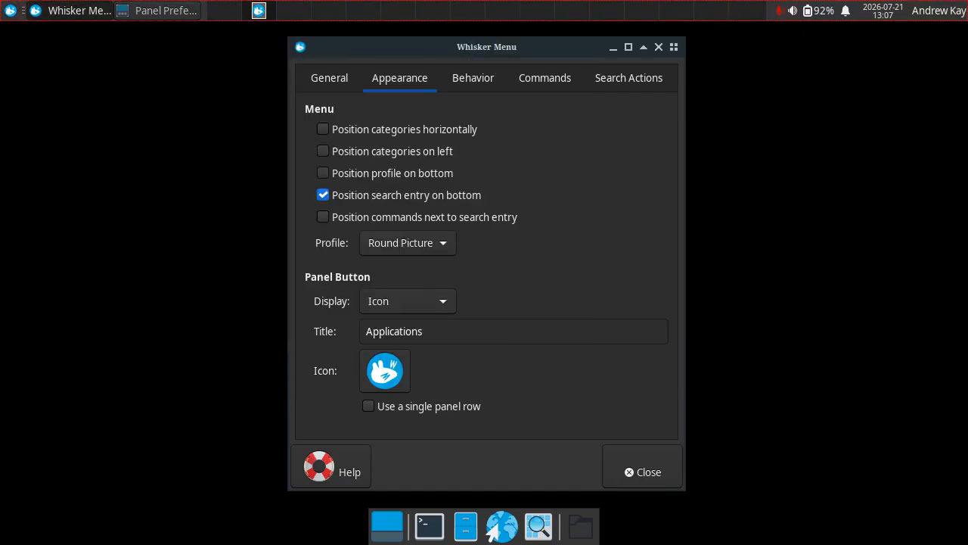
left_click(323, 195)
Step: Position the commands next to the search entry, preview the menu, and turn the option back off
left_click(323, 216)
left_click(11, 11)
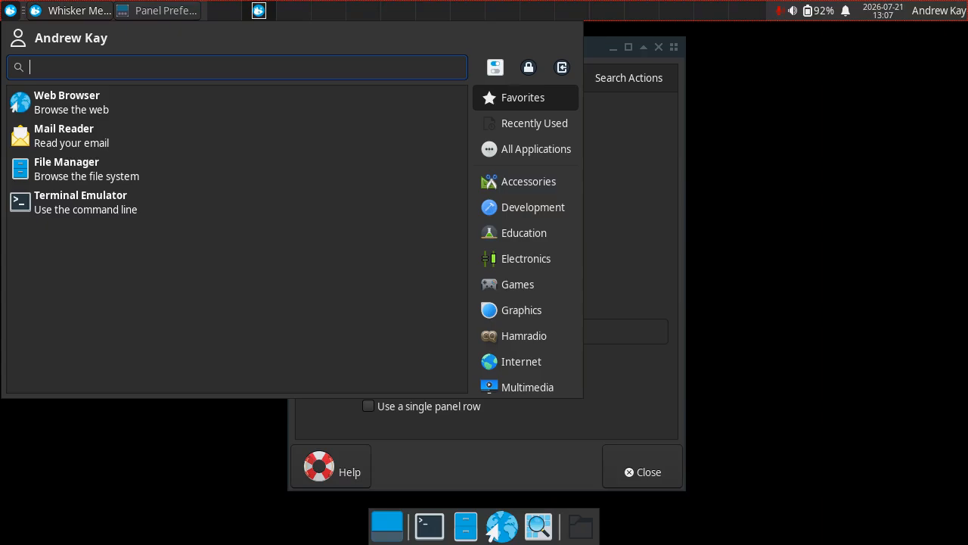
key("Escape")
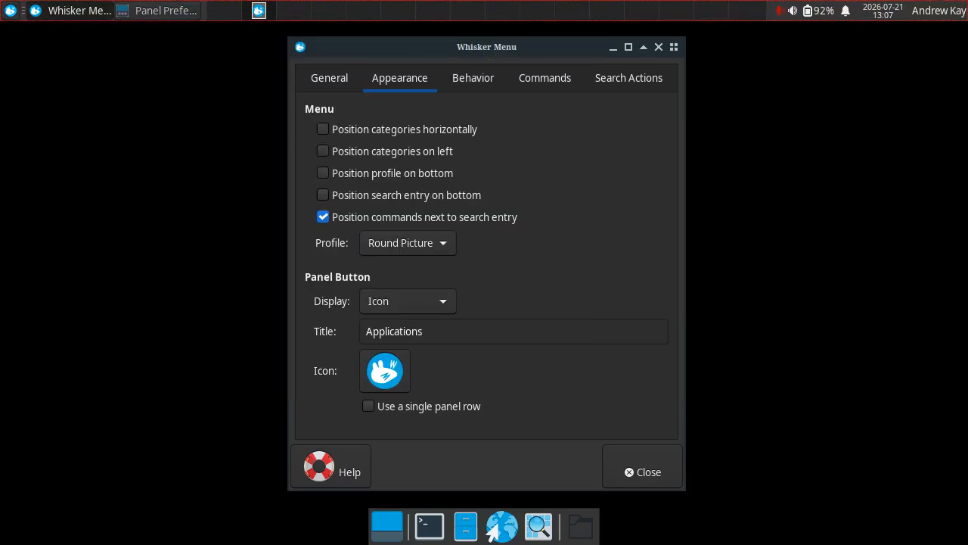
left_click(323, 216)
Step: Set the menu's profile option to Hidden and preview the applications menu without the profile
left_click(408, 243)
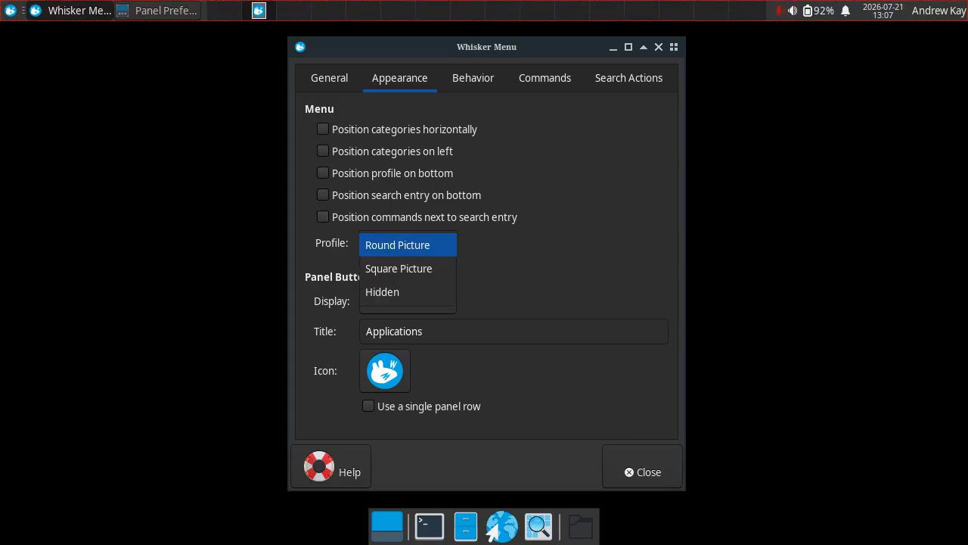
key("Down")
key("Down")
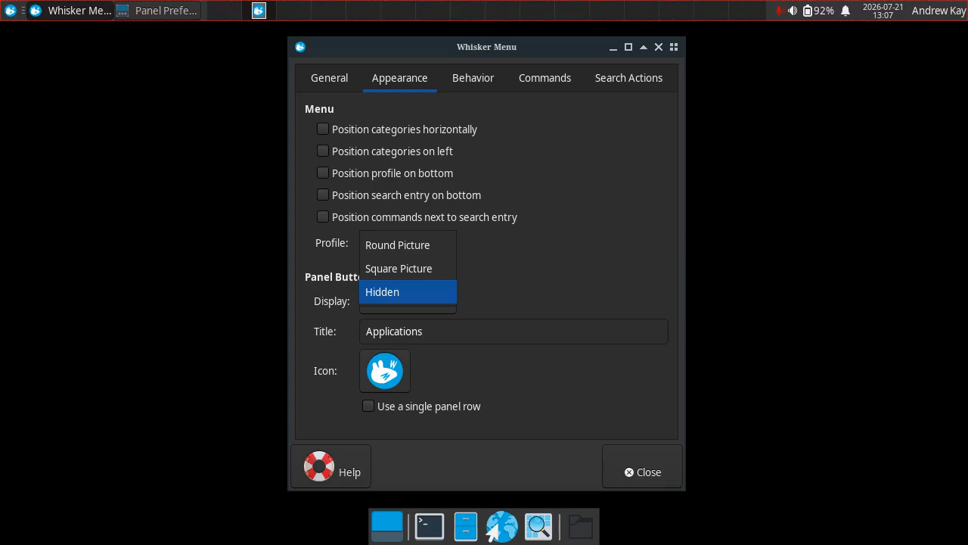
key("Return")
key("super")
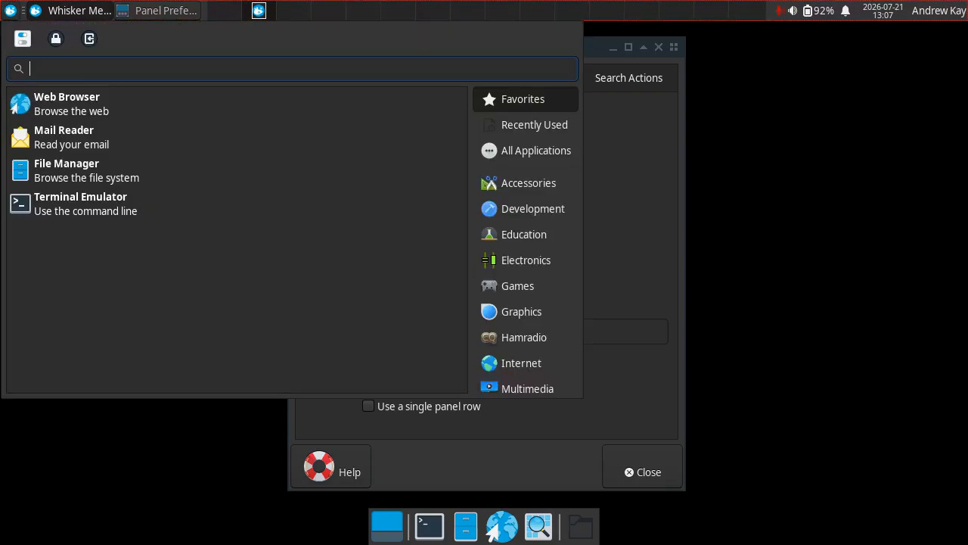
key("Escape")
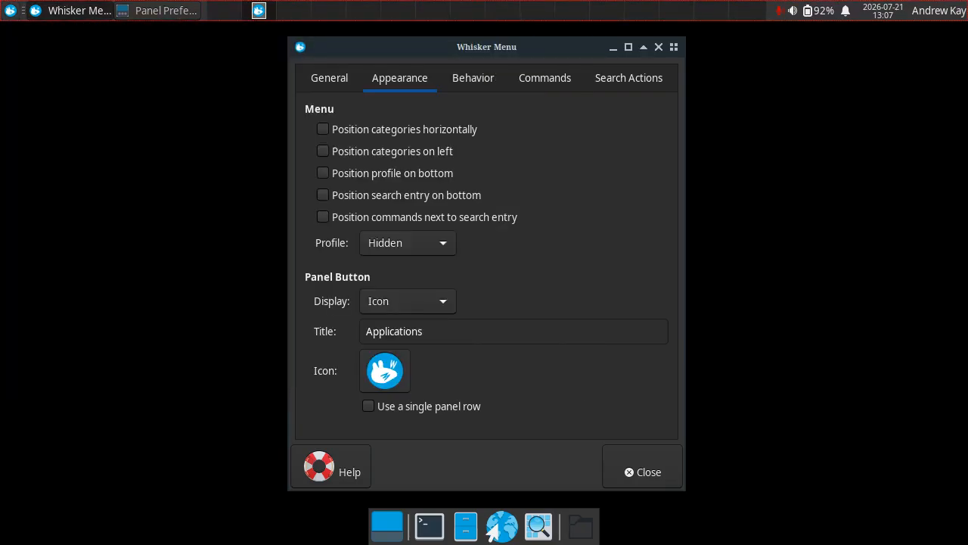
Step: Set the profile option to Square Picture and preview the applications menu
key("space")
key("Up")
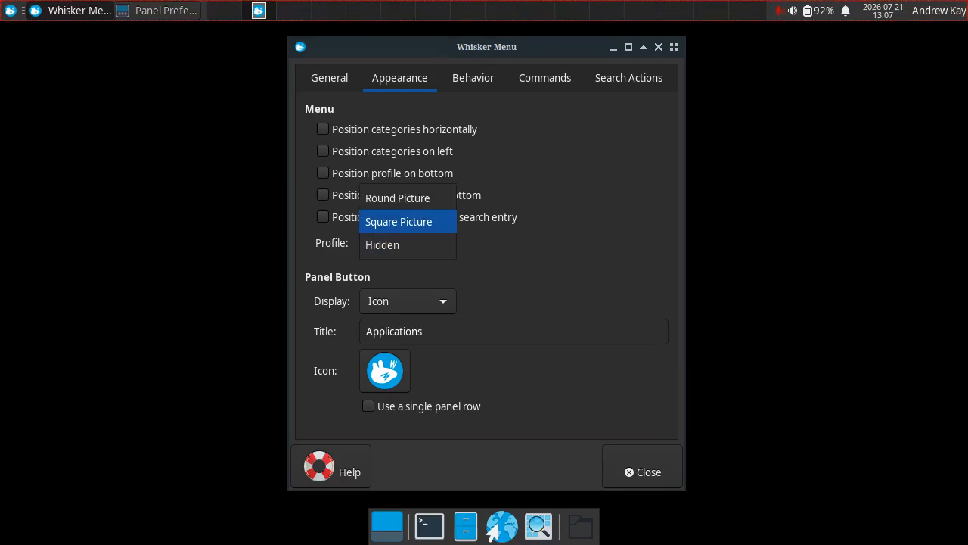
key("Return")
key("super")
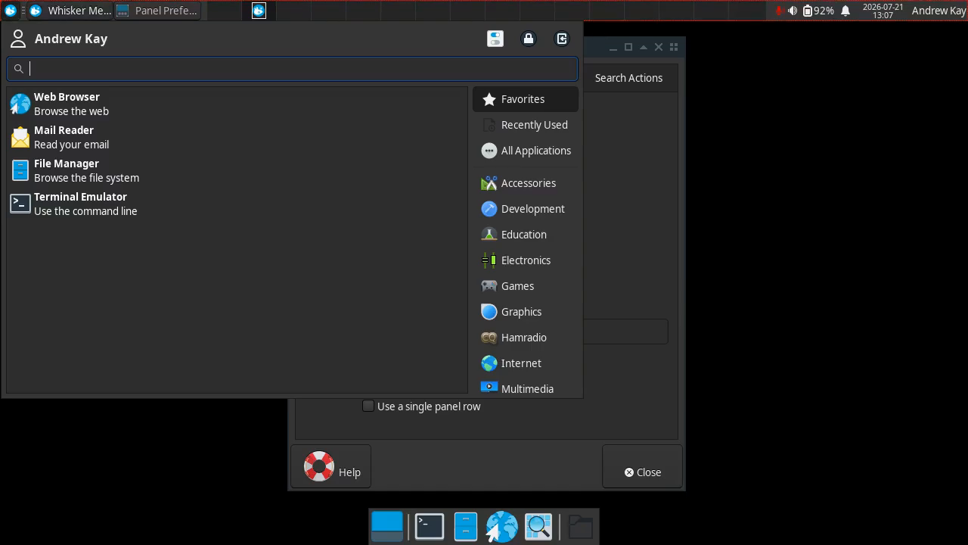
key("Escape")
Step: Switch the profile option back to Hidden and preview the applications menu once more for comparison
key("space")
key("Down")
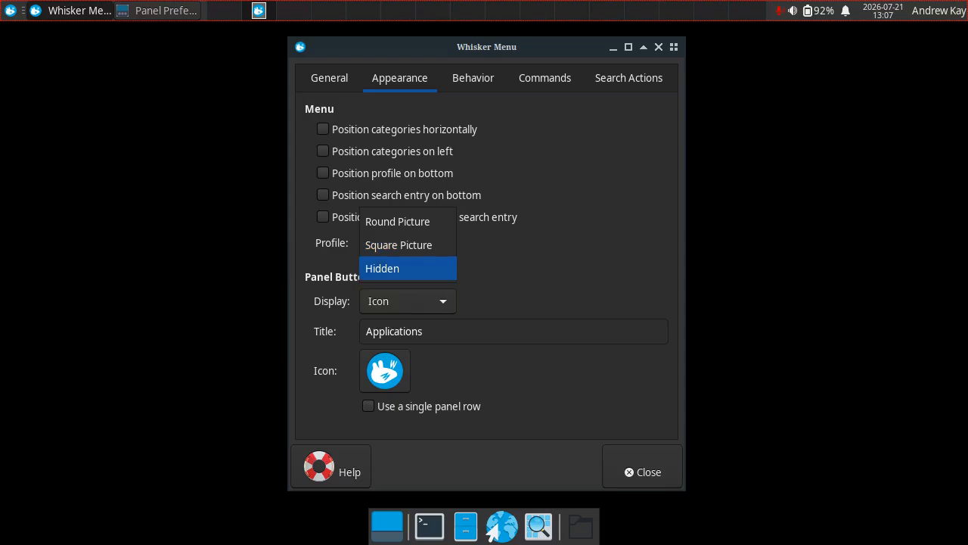
key("Return")
key("super")
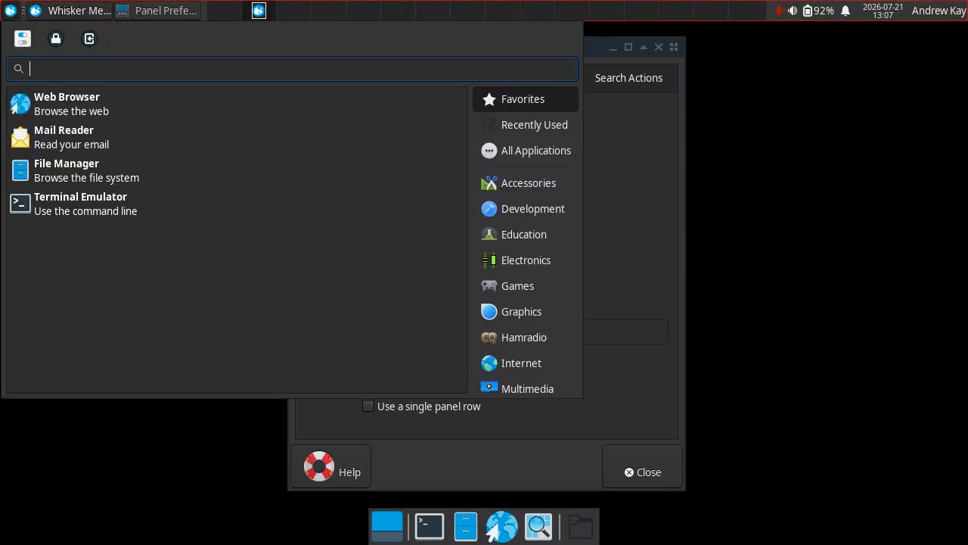
key("Escape")
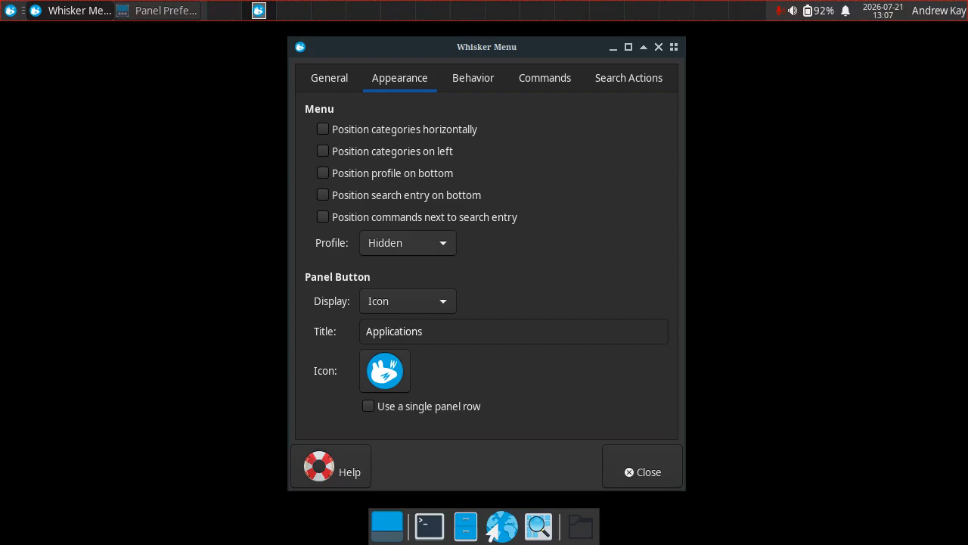
Step: Restore the profile option to Round Picture and preview the applications menu
key("space")
key("Up")
key("Up")
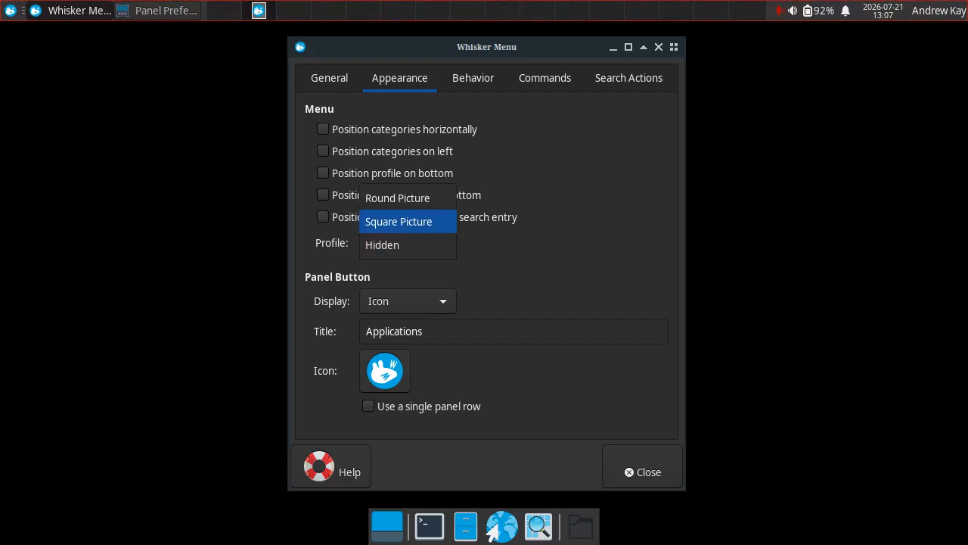
key("Return")
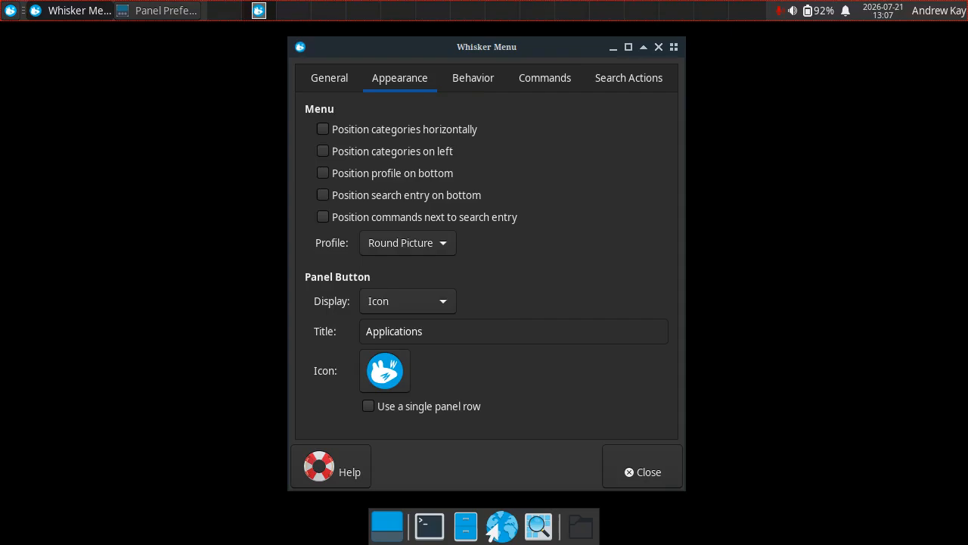
key("super")
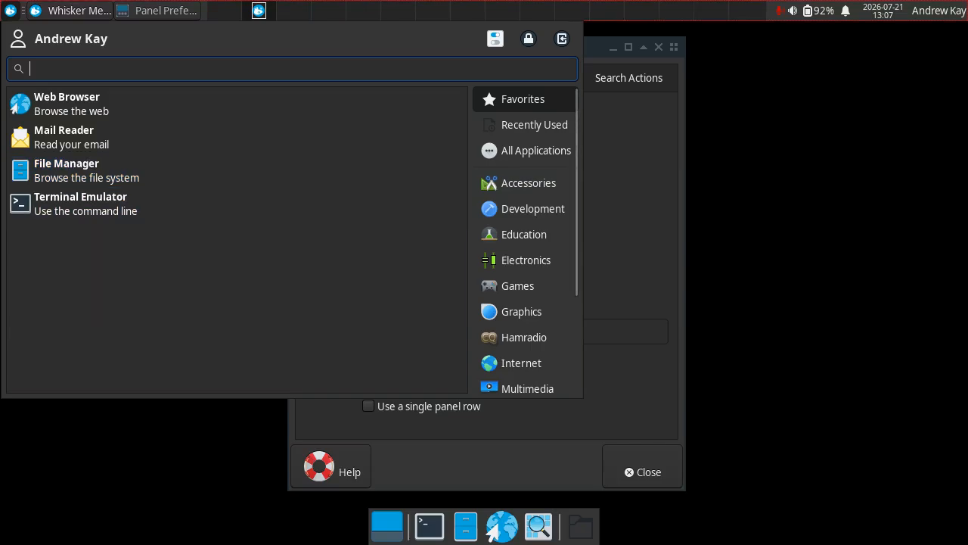
key("Escape")
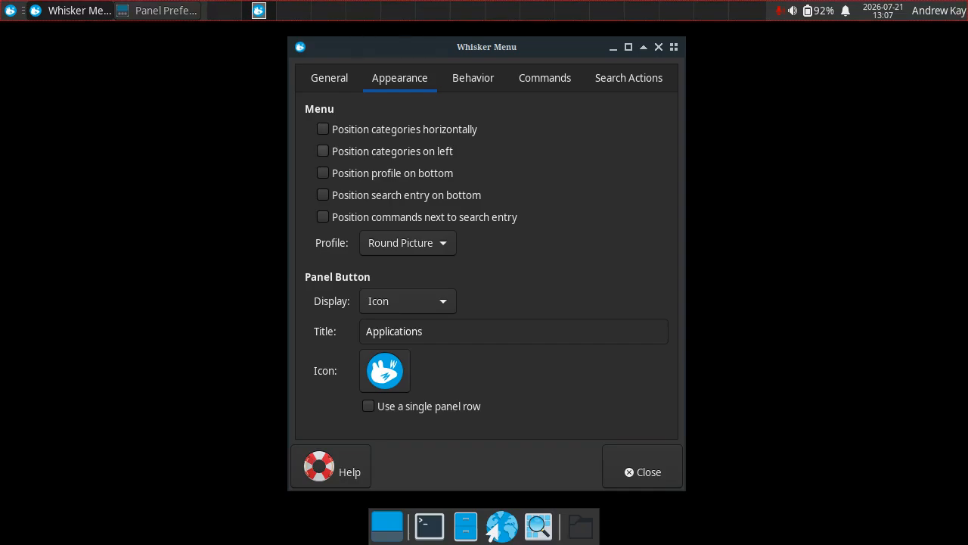
Step: Try the panel button display as Title, then as Icon and title
left_click(408, 301)
key("Down")
key("Return")
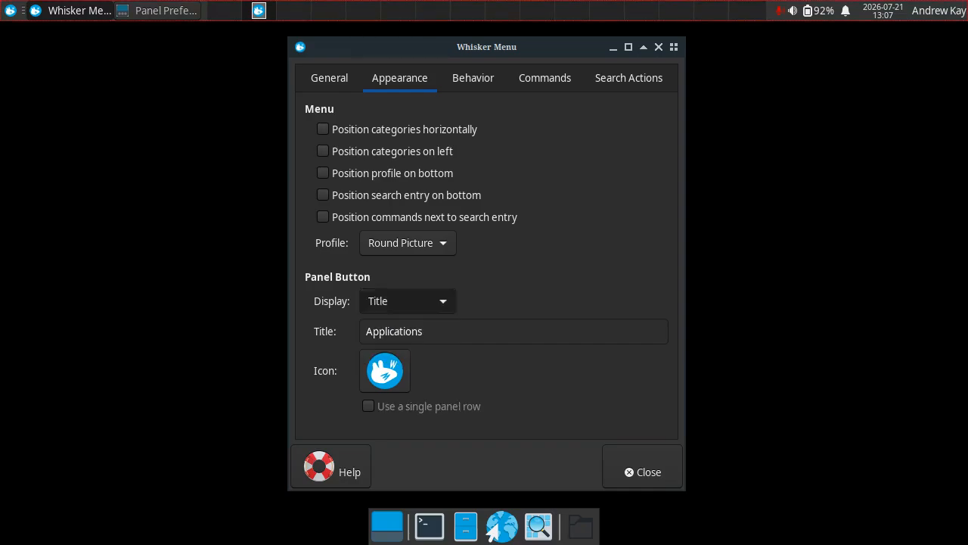
key("space")
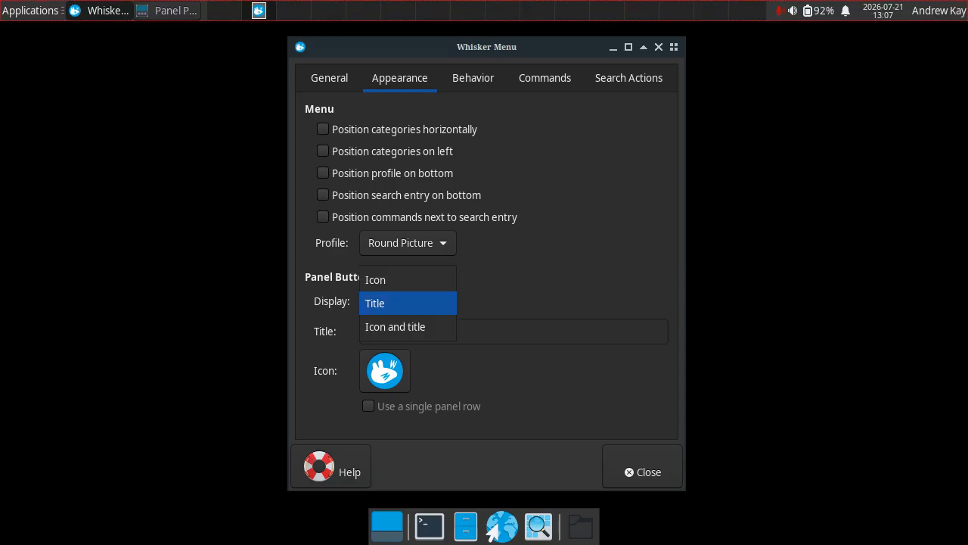
key("Down")
key("Return")
Step: Set the panel button display back to Icon
key("space")
key("Up")
key("Up")
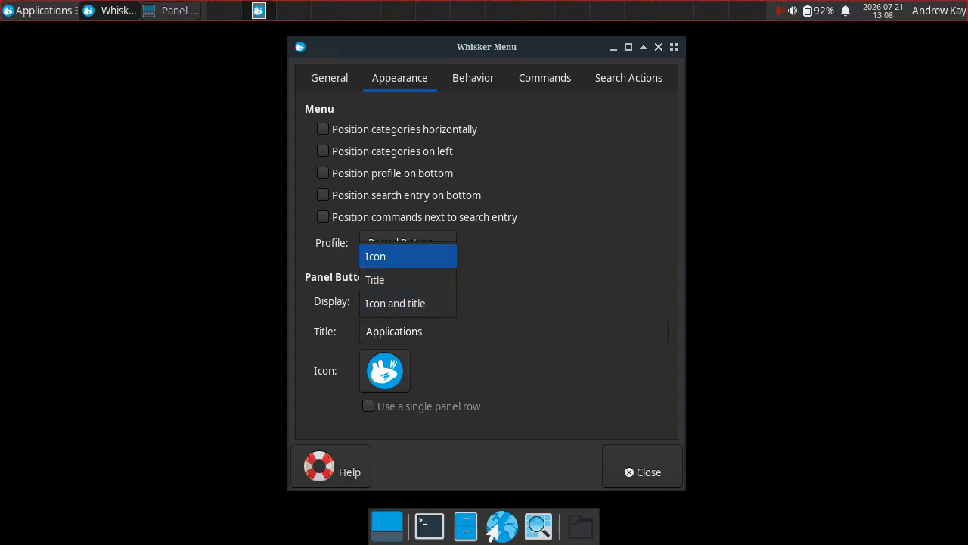
key("Return")
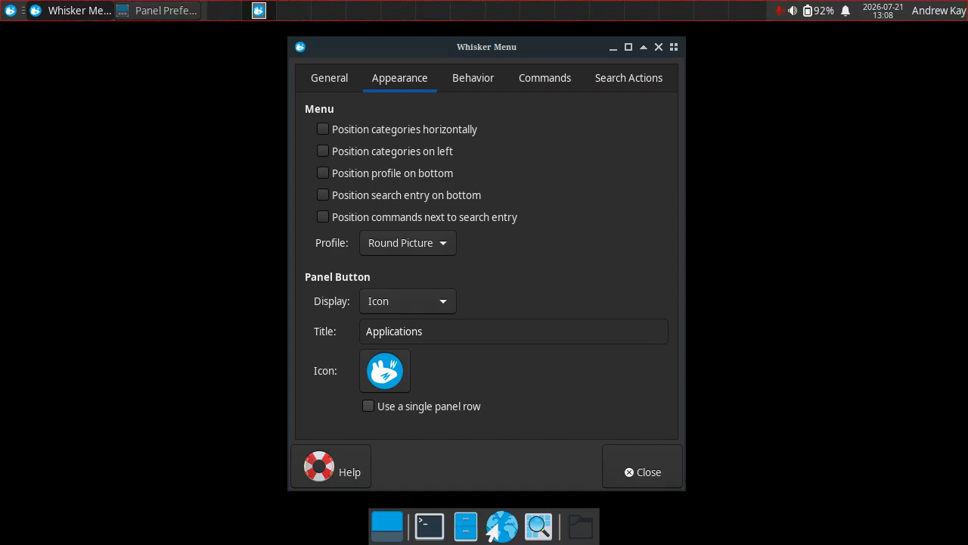
Step: Open the behavior settings and try Recently Used and All Applications as default category before reselecting Favorites
key("space")
key("space")
left_click(473, 78)
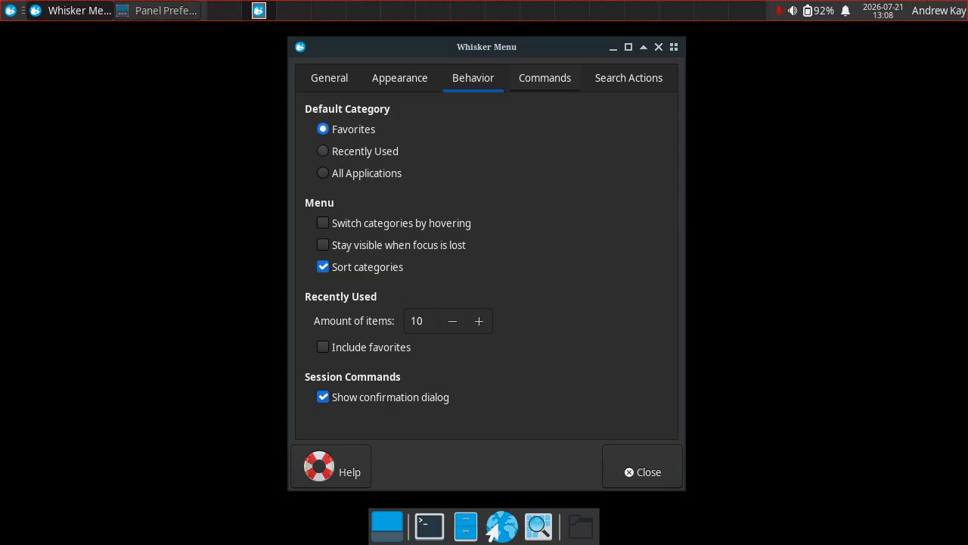
left_click(323, 151)
left_click(323, 172)
left_click(323, 129)
Step: Enable staying visible when focus is lost, test it with the menu open, and move the settings window clear of the menu
left_click(323, 244)
left_click(10, 10)
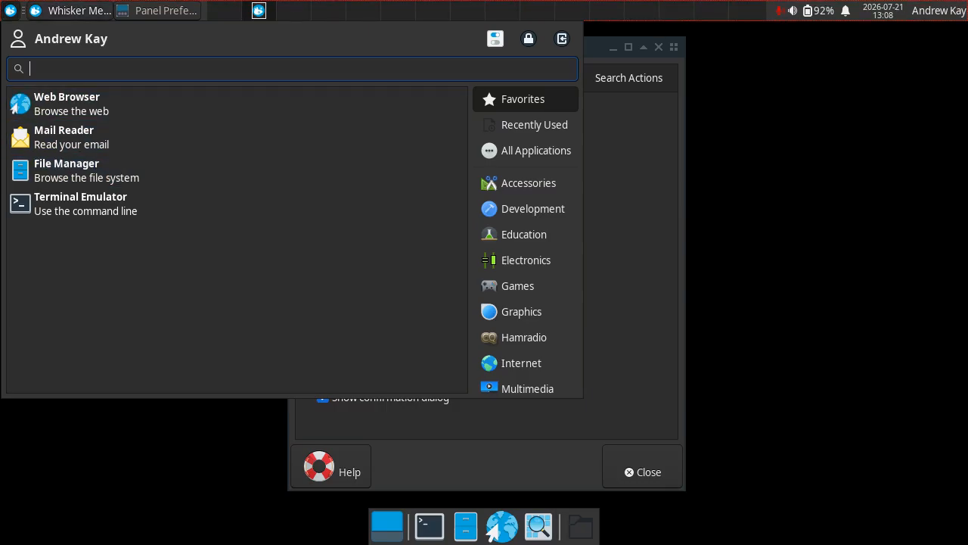
right_click(203, 426)
key("Escape")
left_click_drag(597, 47, 867, 60)
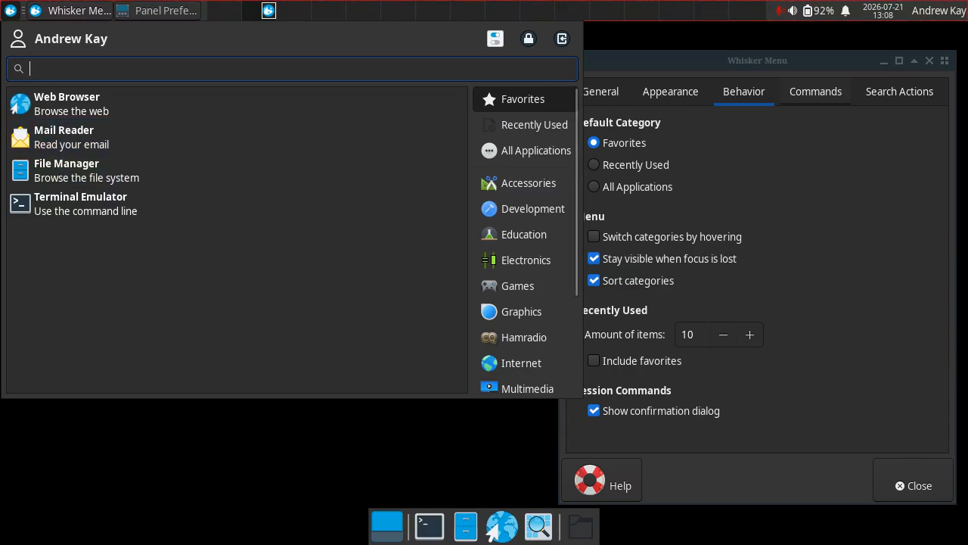
left_click(11, 11)
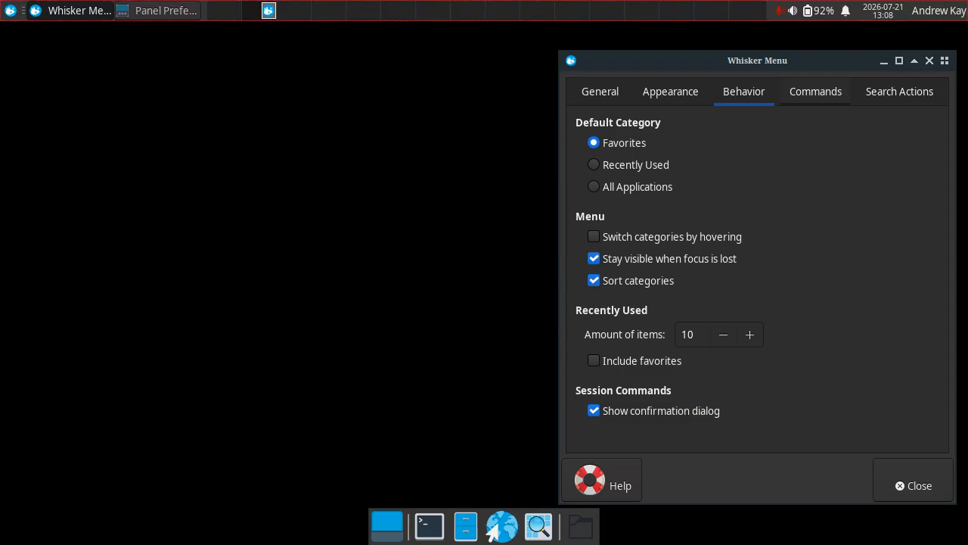
Step: Turn off staying visible when focus is lost and test it by opening the menu and shifting focus to the desktop
left_click(594, 258)
left_click(10, 11)
right_click(147, 294)
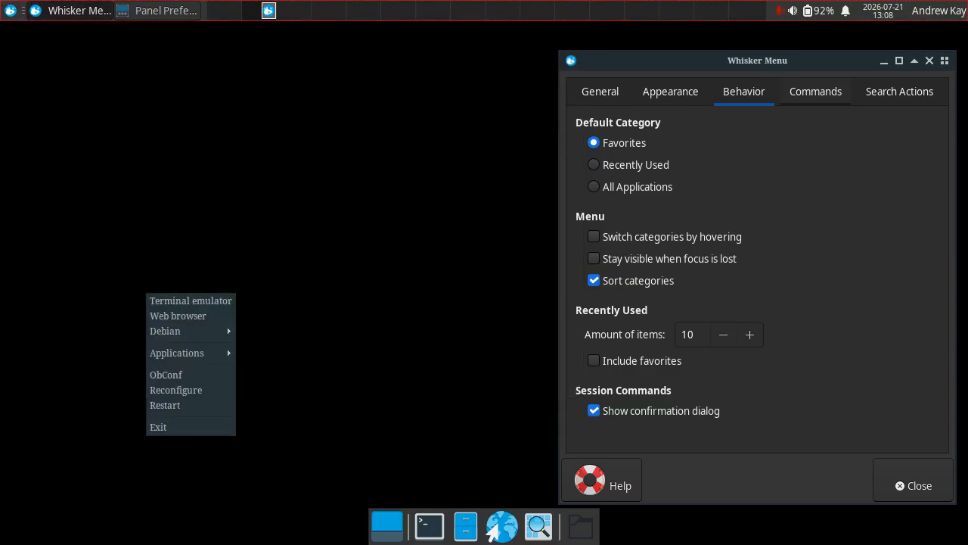
key("Escape")
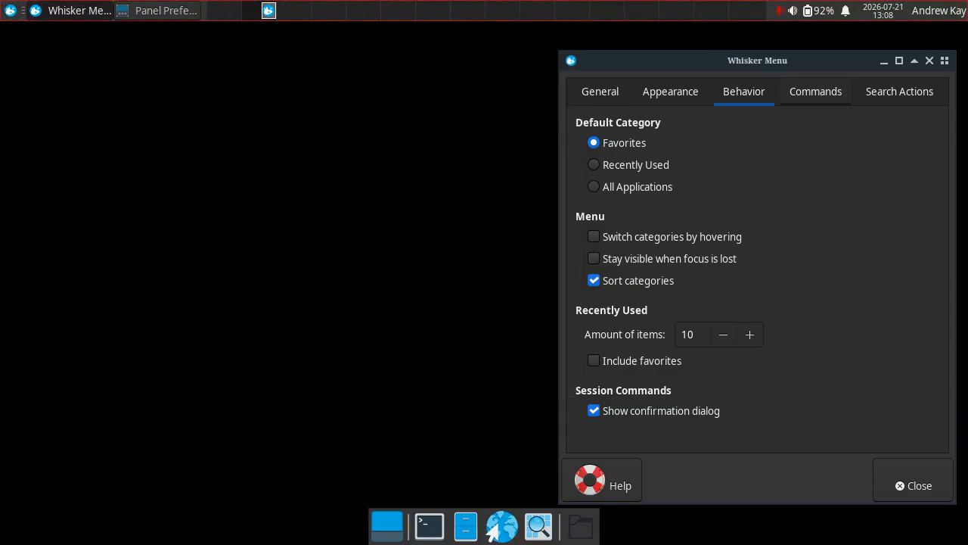
Step: Turn off category sorting, preview the menu with its Multimedia category, and turn sorting back on
left_click(594, 280)
left_click(11, 11)
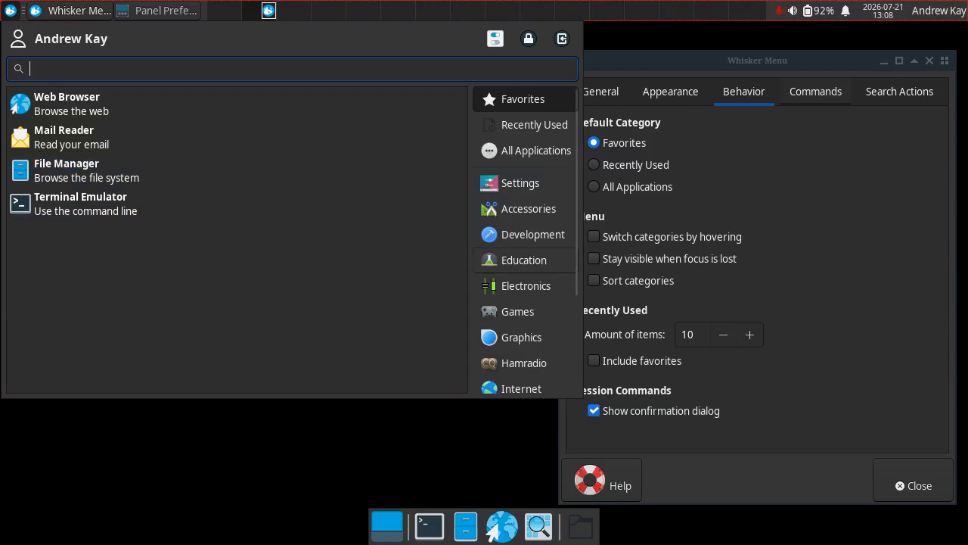
scroll(526, 242, "down", 3)
left_click(523, 277)
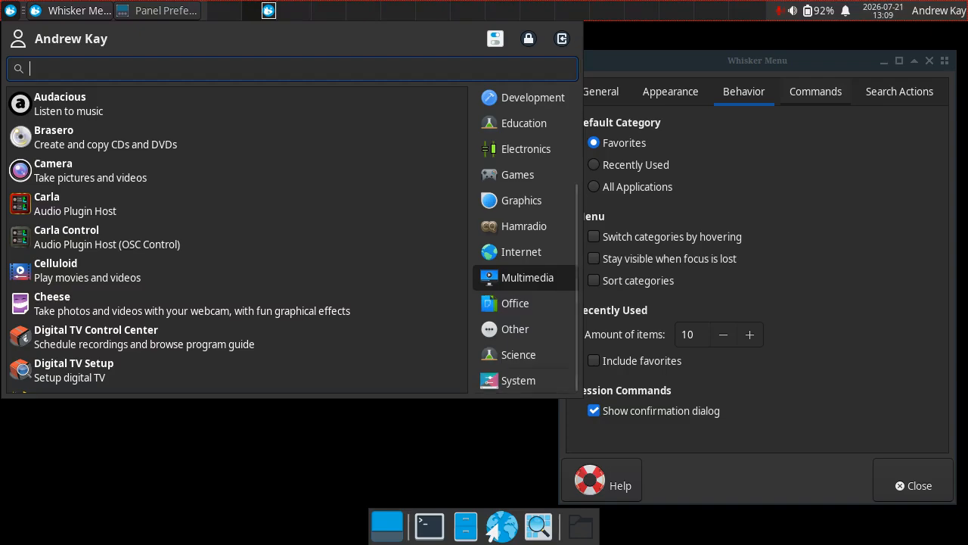
right_click(513, 418)
key("Escape")
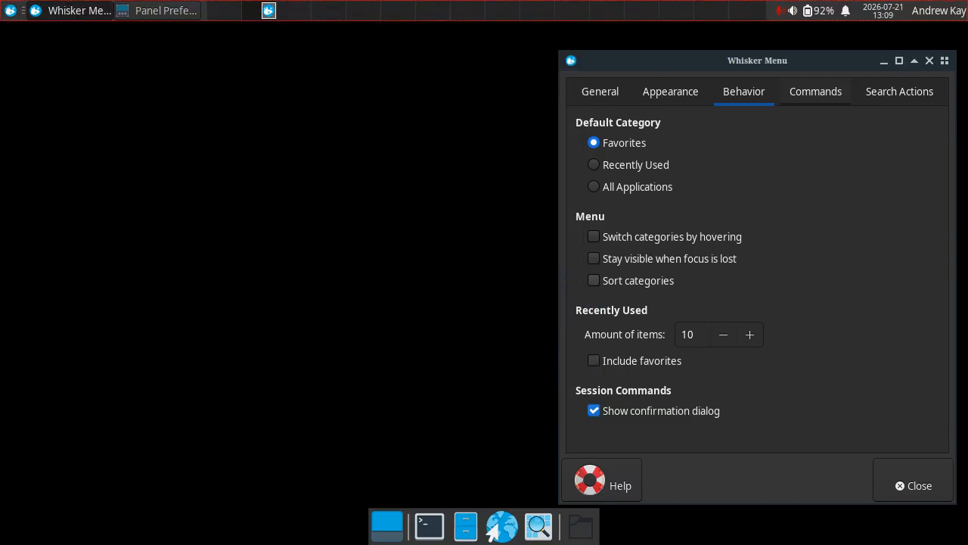
key("space")
Step: Enable switching categories by hovering and preview it in the menu across categories from All Applications to System
left_click(594, 236)
key("super")
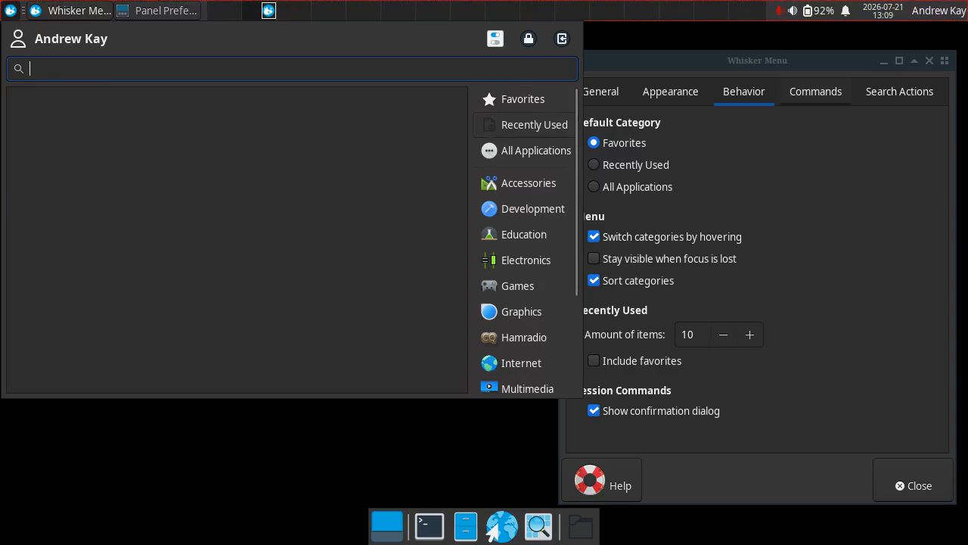
mouse_move(526, 150)
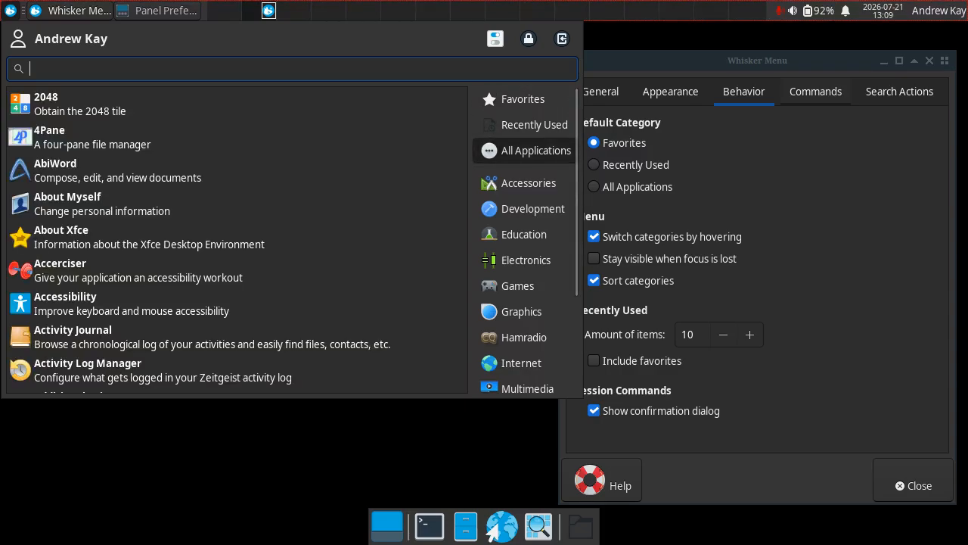
mouse_move(525, 209)
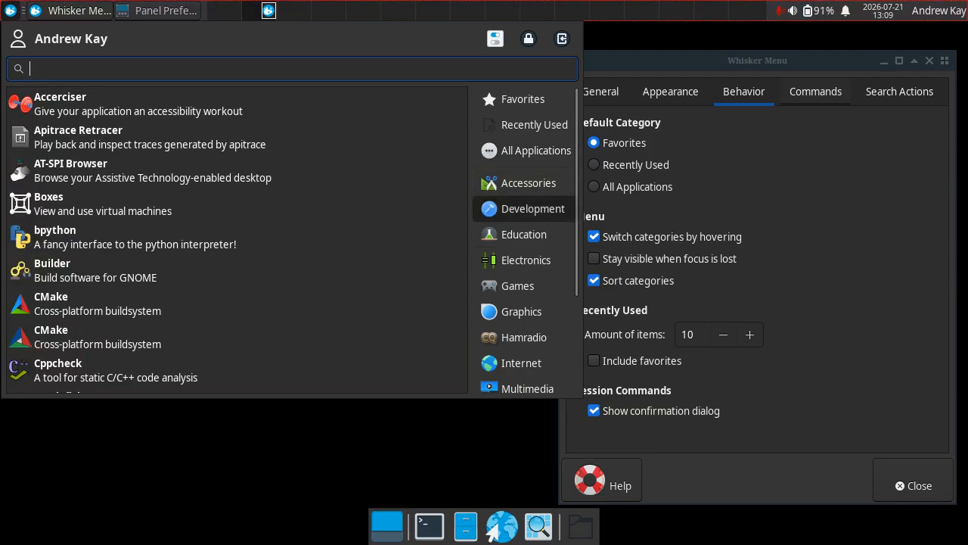
mouse_move(525, 260)
scroll(525, 260, "down", 3)
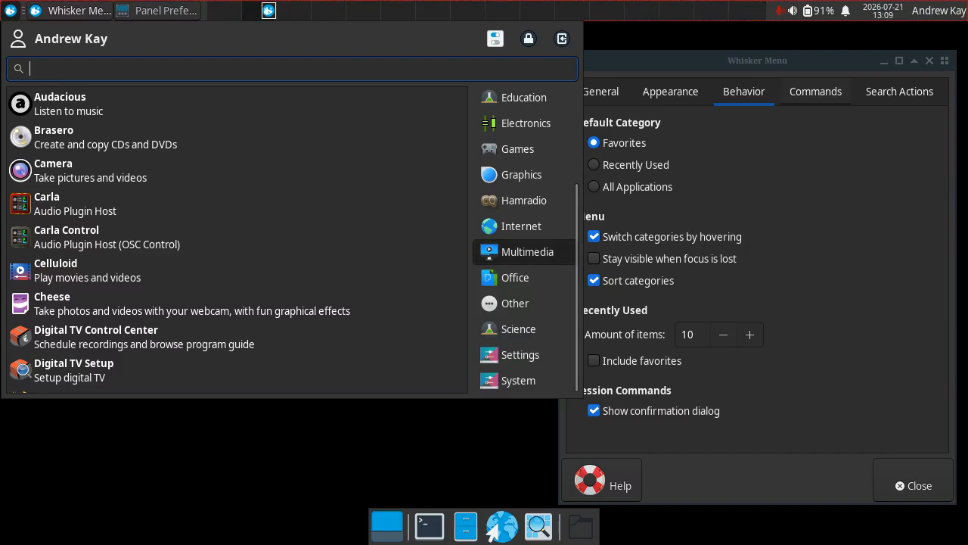
mouse_move(525, 303)
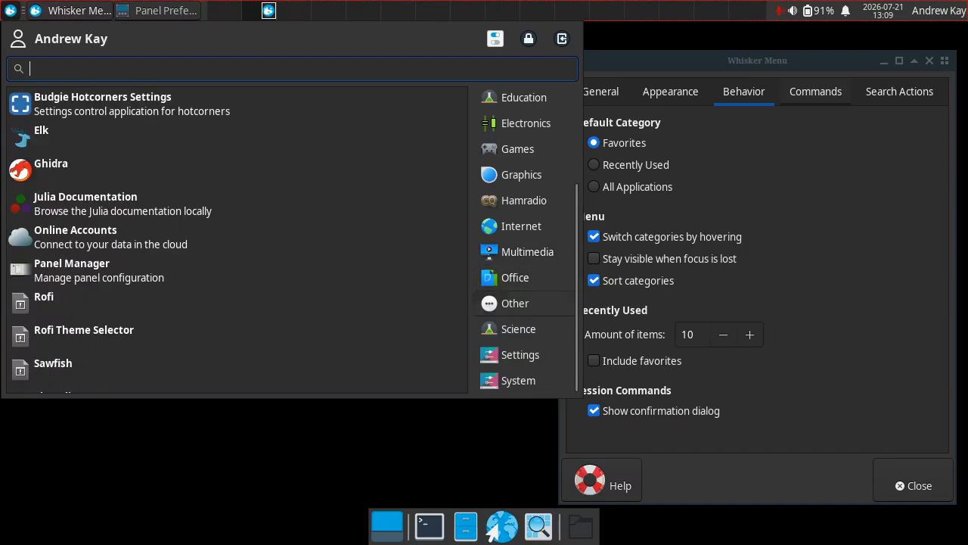
mouse_move(521, 355)
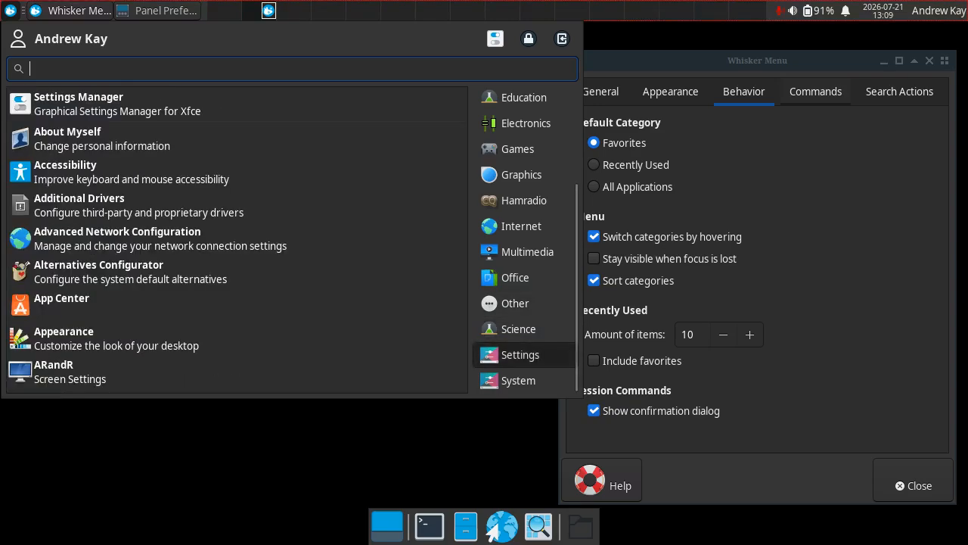
mouse_move(518, 379)
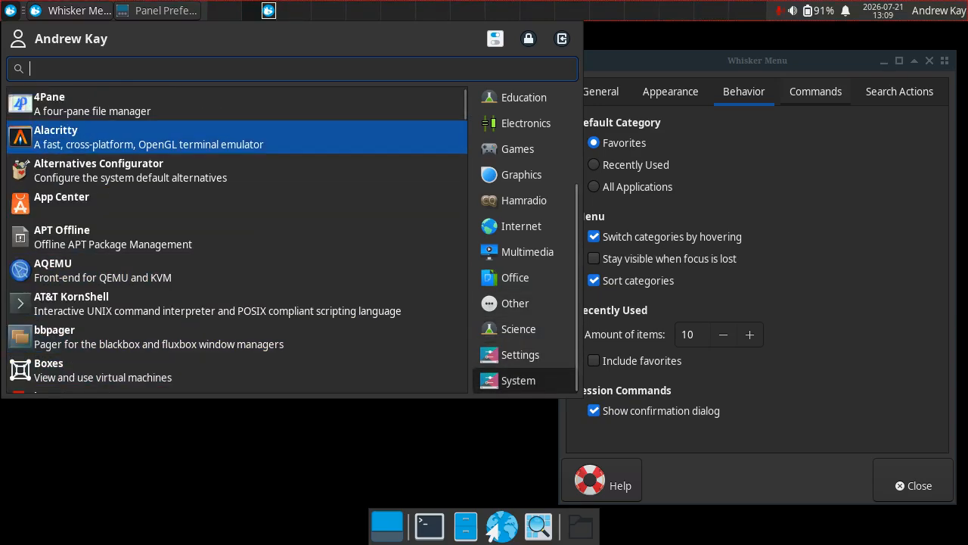
left_click(10, 10)
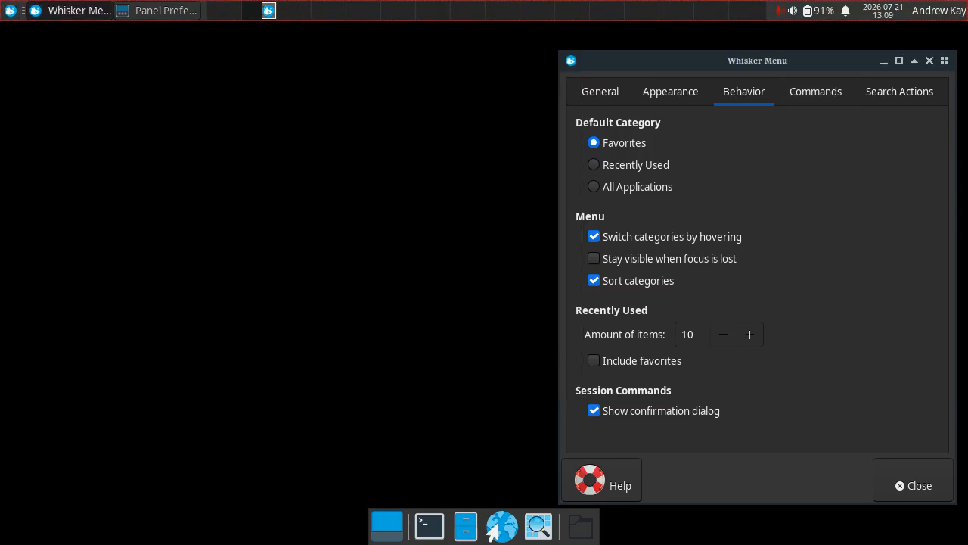
Step: Set the amount of recently used items to 0
left_click(693, 334)
key("Down")
key("Down")
key("Down")
key("Down")
key("Down")
key("Down")
key("Down")
key("Down")
key("Down")
key("Down")
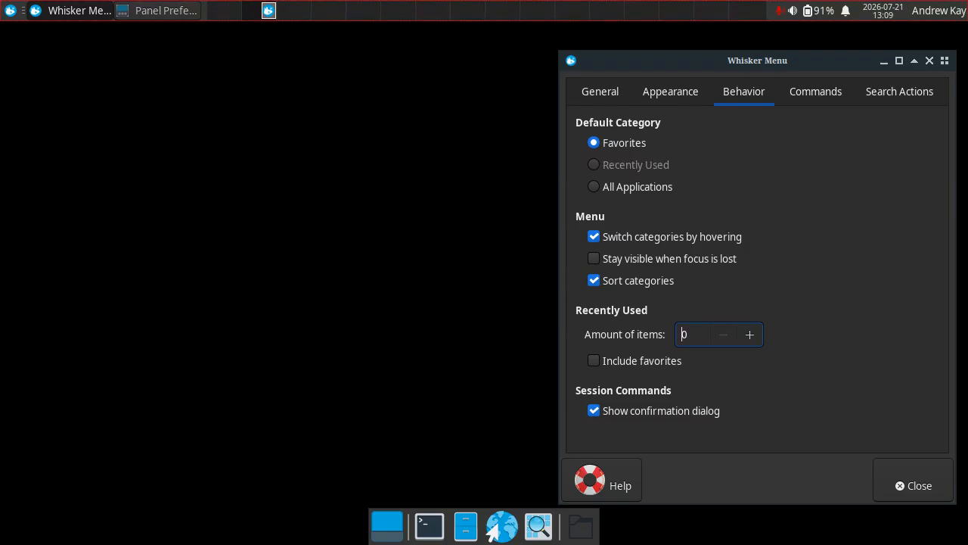
Step: Set the amount of recently used items to 10
key("Up")
key("Up")
key("Up")
key("Up")
key("Up")
key("Up")
key("Up")
key("Up")
key("Up")
key("Up")
key("Up")
key("Up")
key("Up")
key("Up")
key("Up")
key("Up")
key("Up")
key("Up")
key("Up")
key("Up")
key("Down")
key("Down")
key("Down")
key("Down")
key("Down")
key("Down")
key("Down")
key("Down")
key("Down")
key("Down")
key("Down")
key("Down")
key("Down")
key("Down")
key("Down")
key("Down")
key("Down")
key("Down")
key("Down")
key("Down")
key("Down")
key("Down")
key("Down")
key("Down")
key("Down")
key("Down")
key("Down")
key("Down")
key("Down")
key("Down")
key("Down")
key("Down")
key("Down")
key("Down")
key("Down")
key("Down")
key("Down")
key("Down")
key("Down")
key("Down")
key("Down")
Step: Switch Include favorites on and off again, and the session commands' confirmation dialog off and back on
key("Tab")
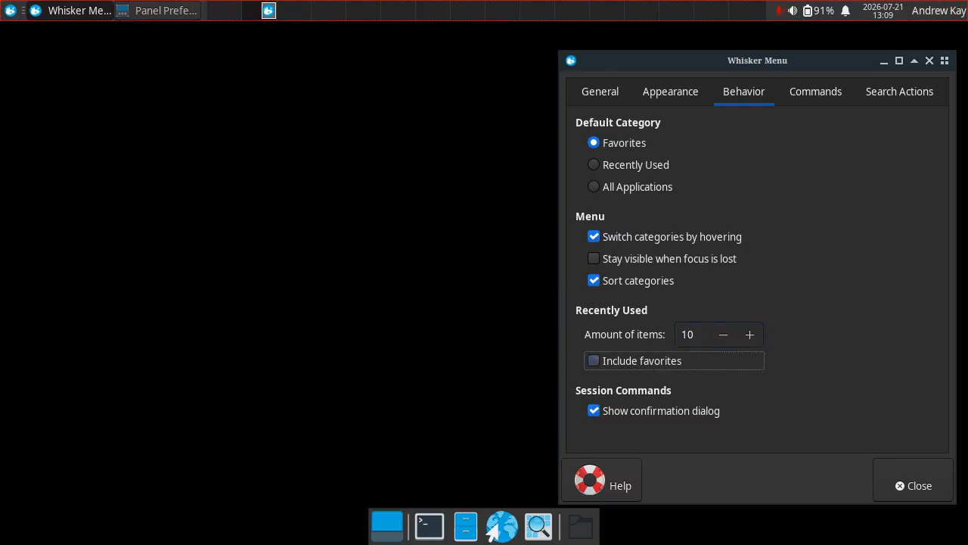
key("space")
key("space")
key("Tab")
key("space")
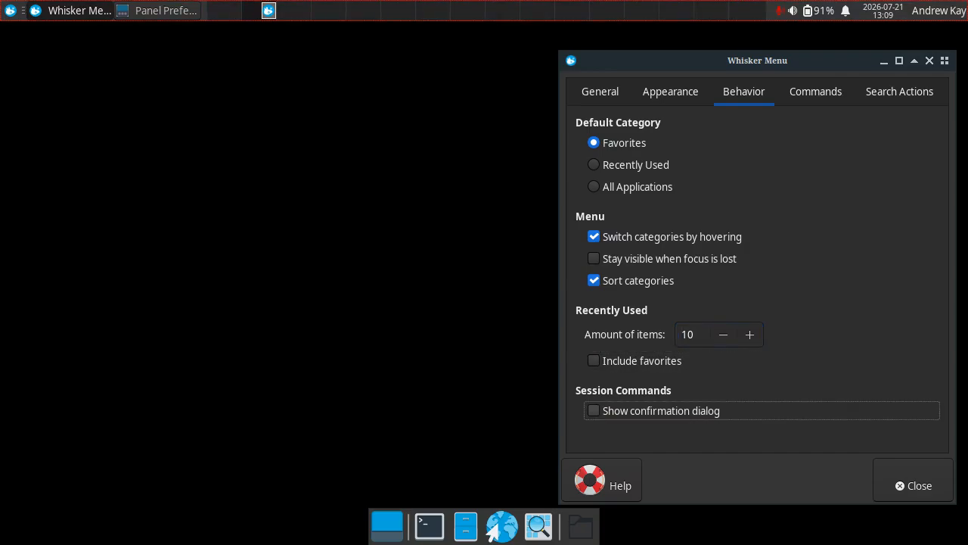
key("space")
Step: Enable the Switch User, Log Out, Restart, Shut Down, Suspend and Hibernate commands for the menu
key("ctrl+Page_Down")
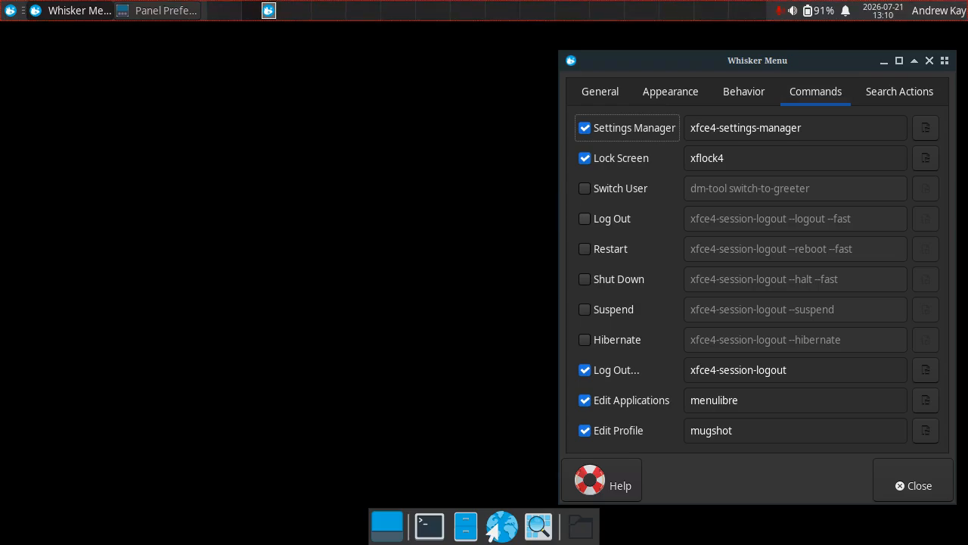
key("Down")
key("Down")
key("space")
key("Down")
key("space")
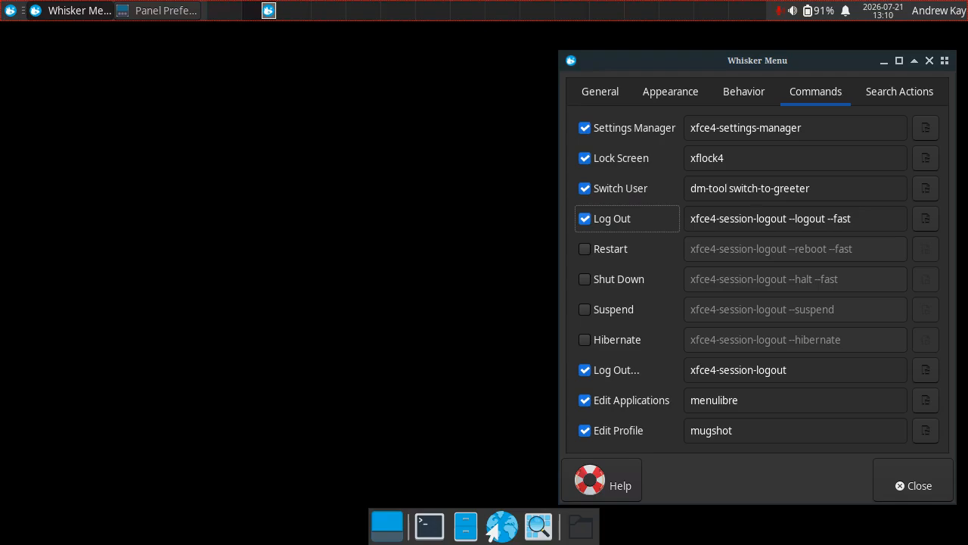
key("Down")
key("space")
key("Down")
key("space")
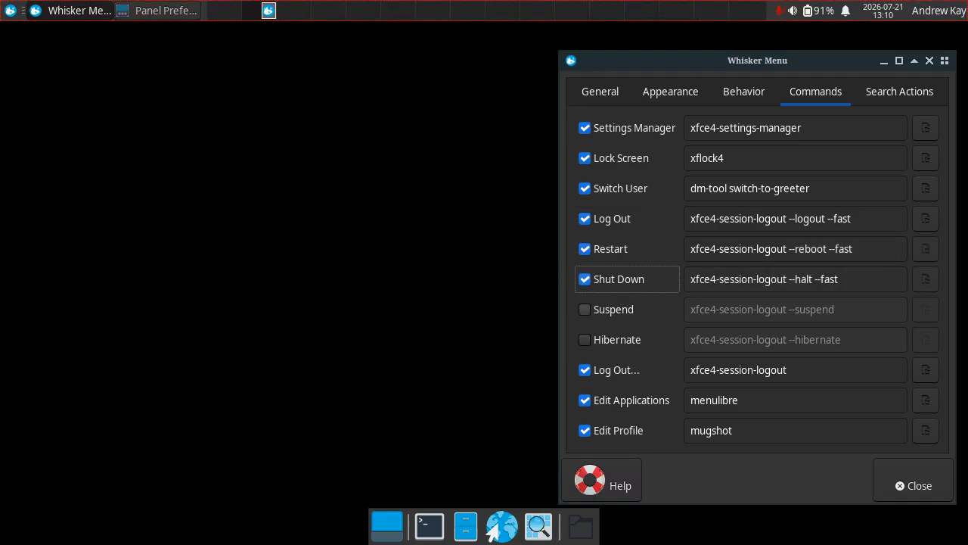
key("Down")
key("space")
key("Down")
key("space")
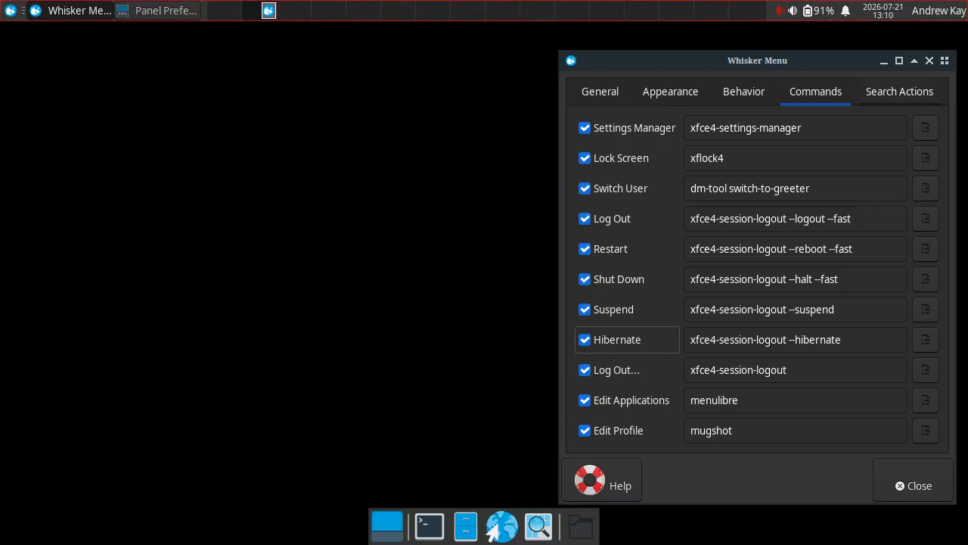
Step: Examine the patterns and commands of the menu's search actions, from Man Pages down to Run in Terminal
left_click(899, 91)
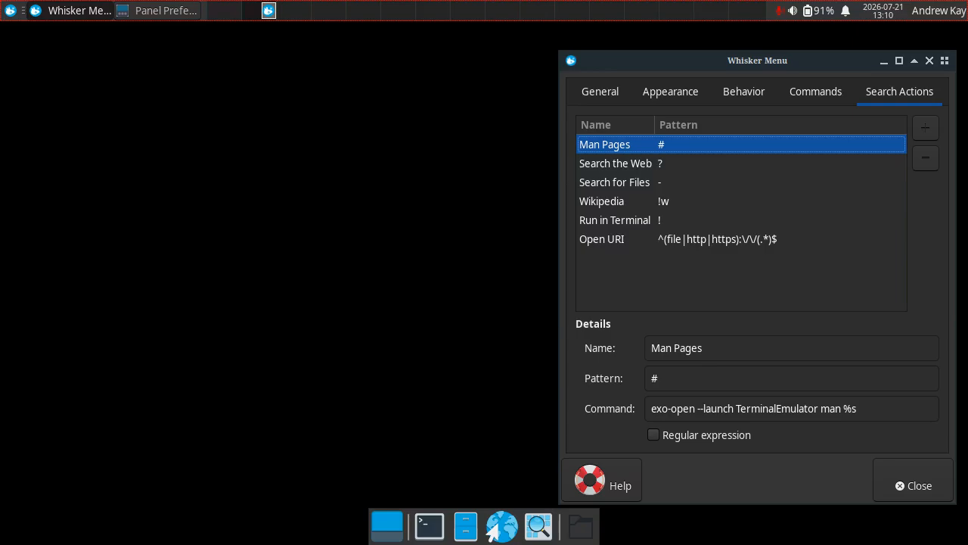
key("Down")
key("Down")
key("Down")
key("Down")
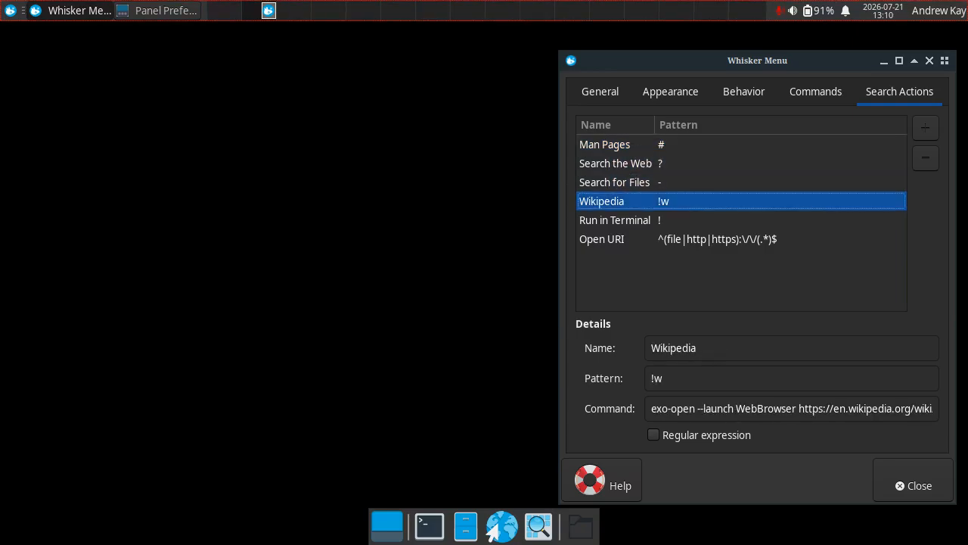
key("Down")
key("Up")
key("Home")
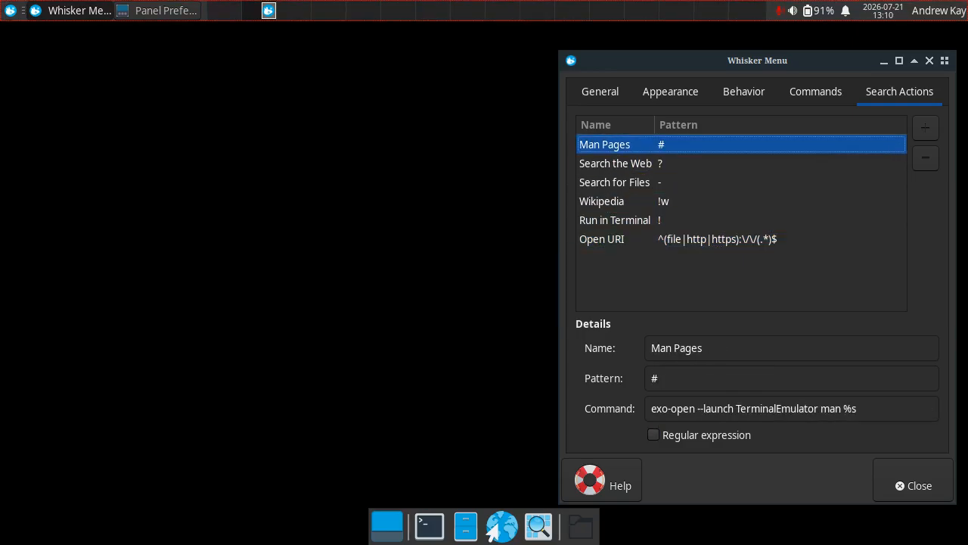
Step: Preview the enabled session commands in the applications menu and close the menu
key("super")
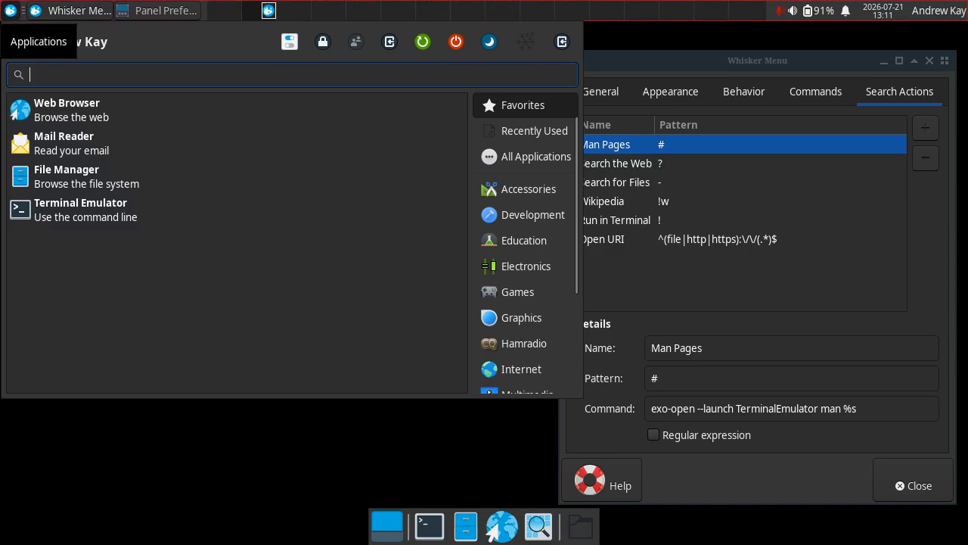
left_click(10, 11)
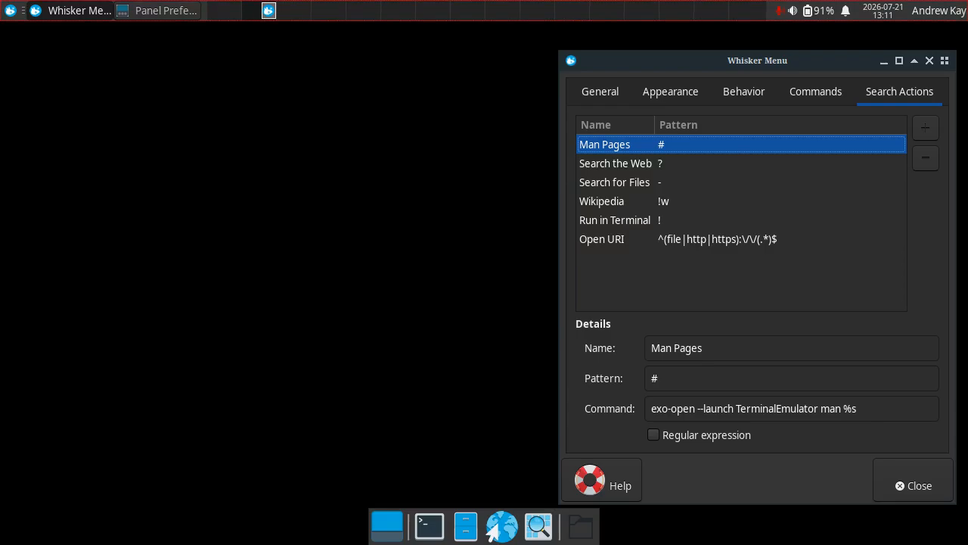
Step: Close the Whisker Menu settings and the minimized Panel Preferences window
left_click(913, 480)
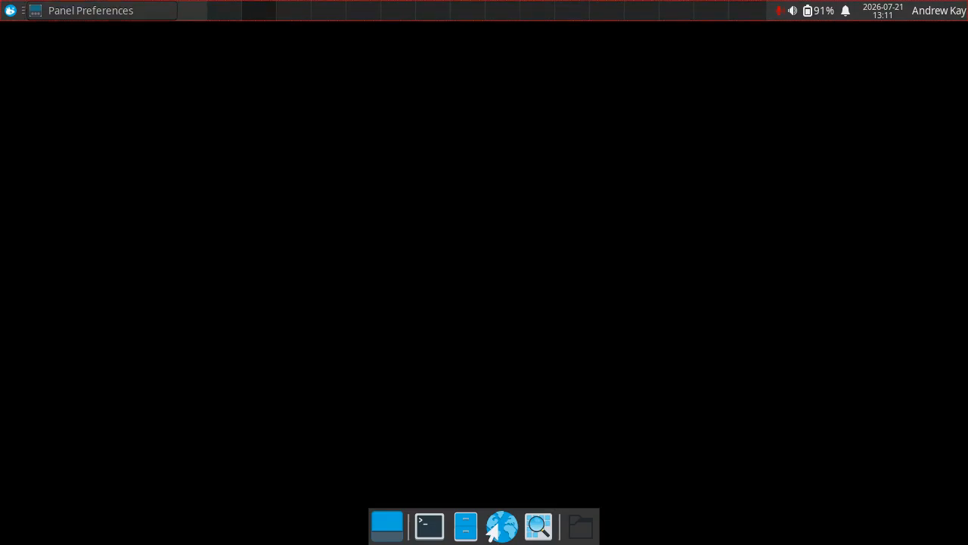
right_click(91, 10)
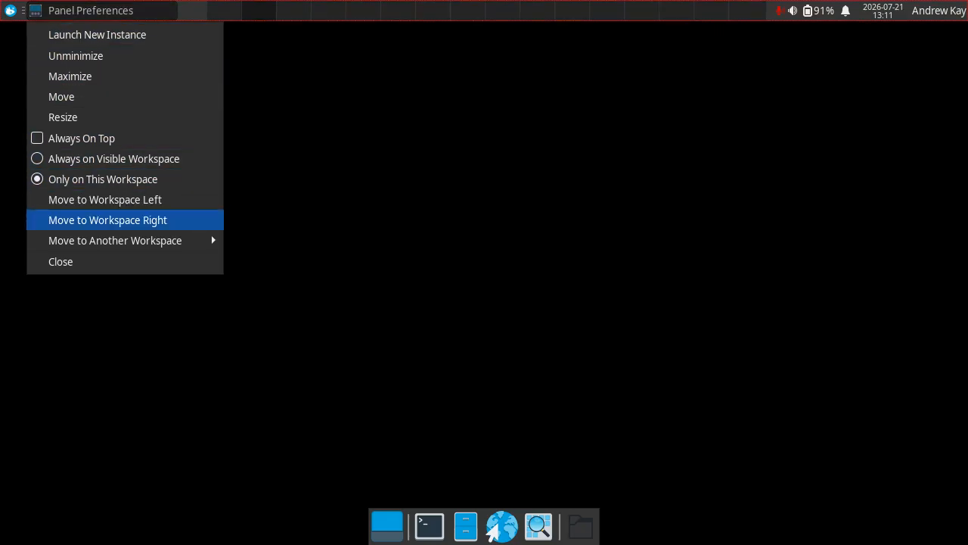
left_click(57, 262)
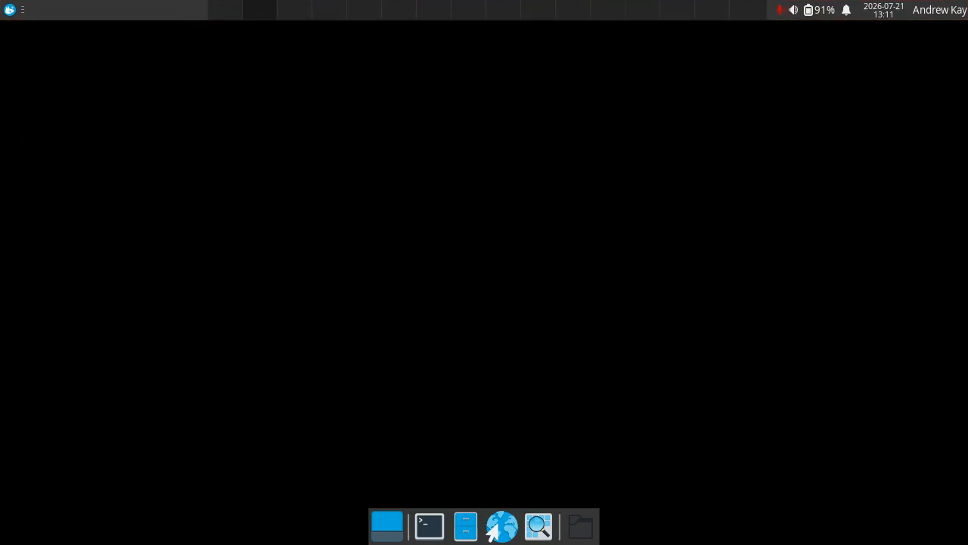